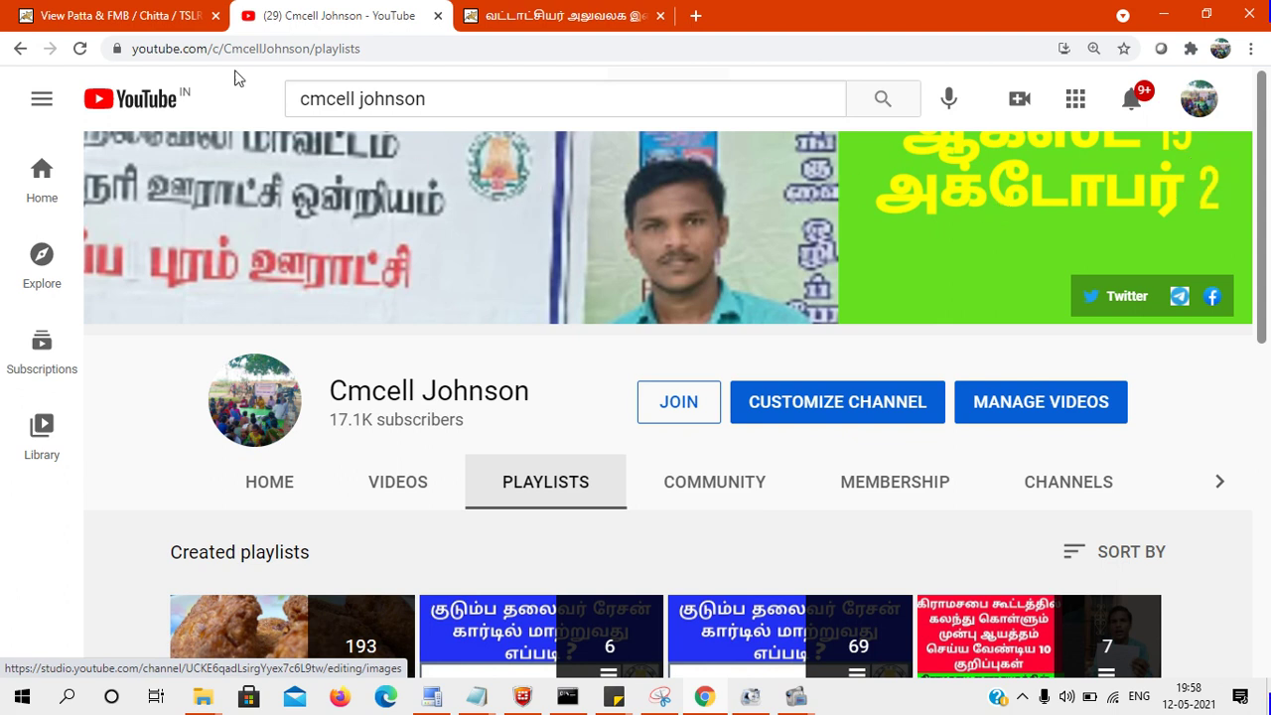
Step: Scroll through the YouTube channel's playlists, then return to the Land Records Patta/Chitta form tab
left_click(136, 12)
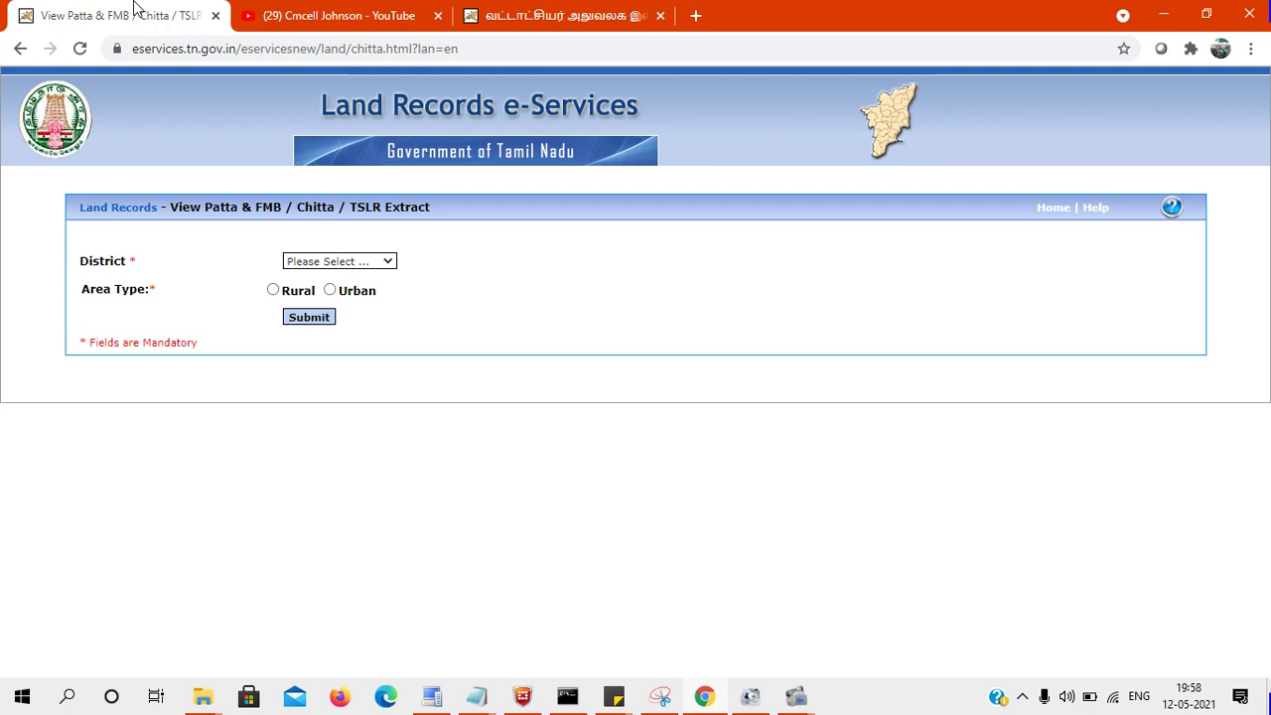
left_click(313, 14)
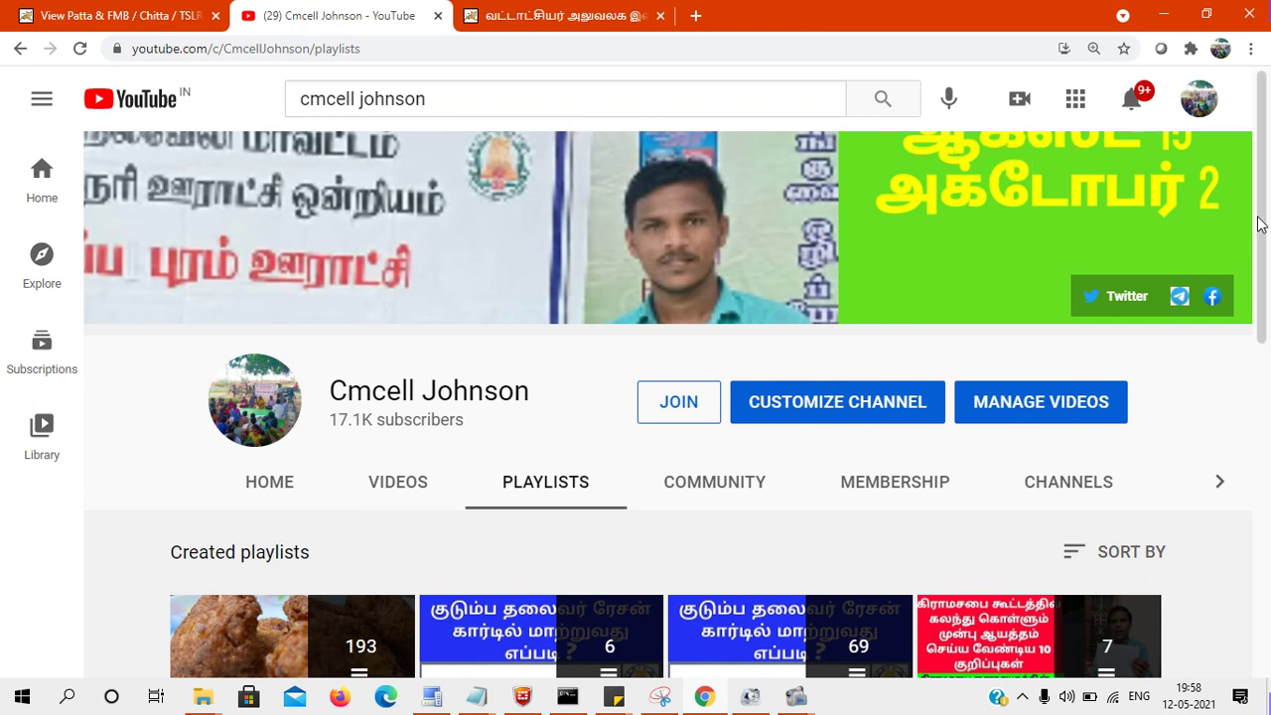
left_click_drag(1265, 234, 1268, 402)
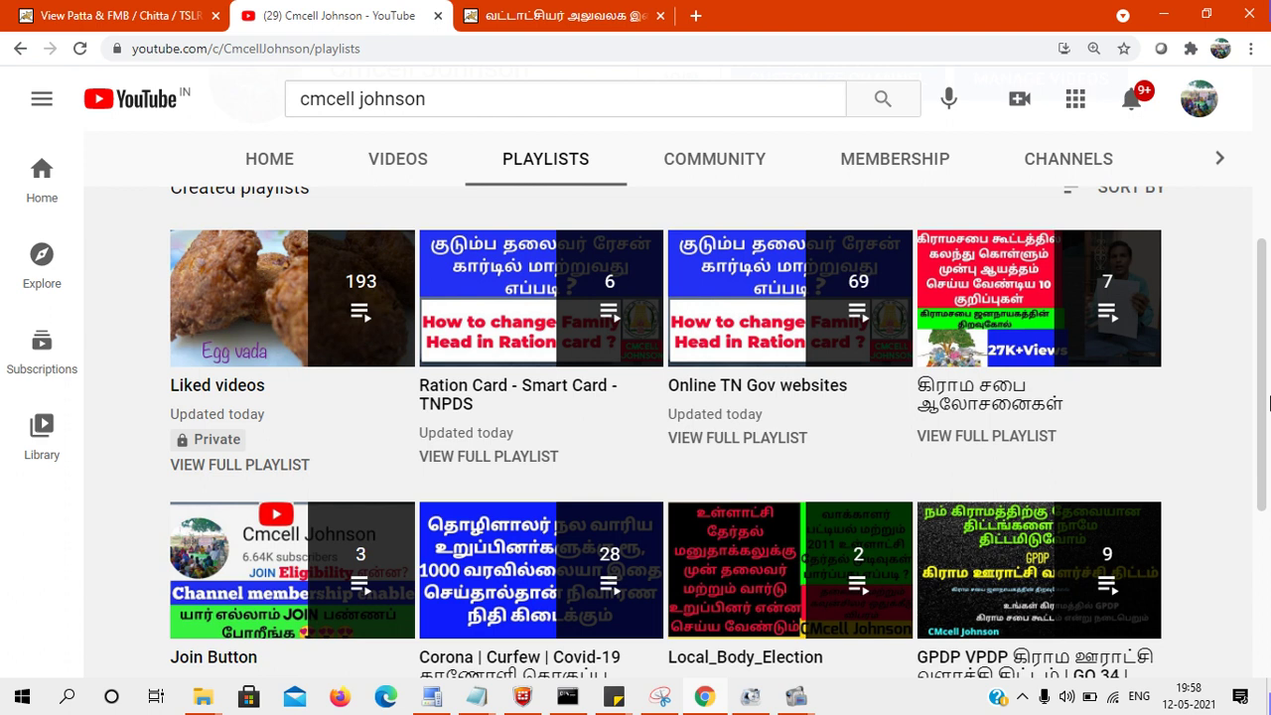
left_click_drag(1268, 402, 1261, 427)
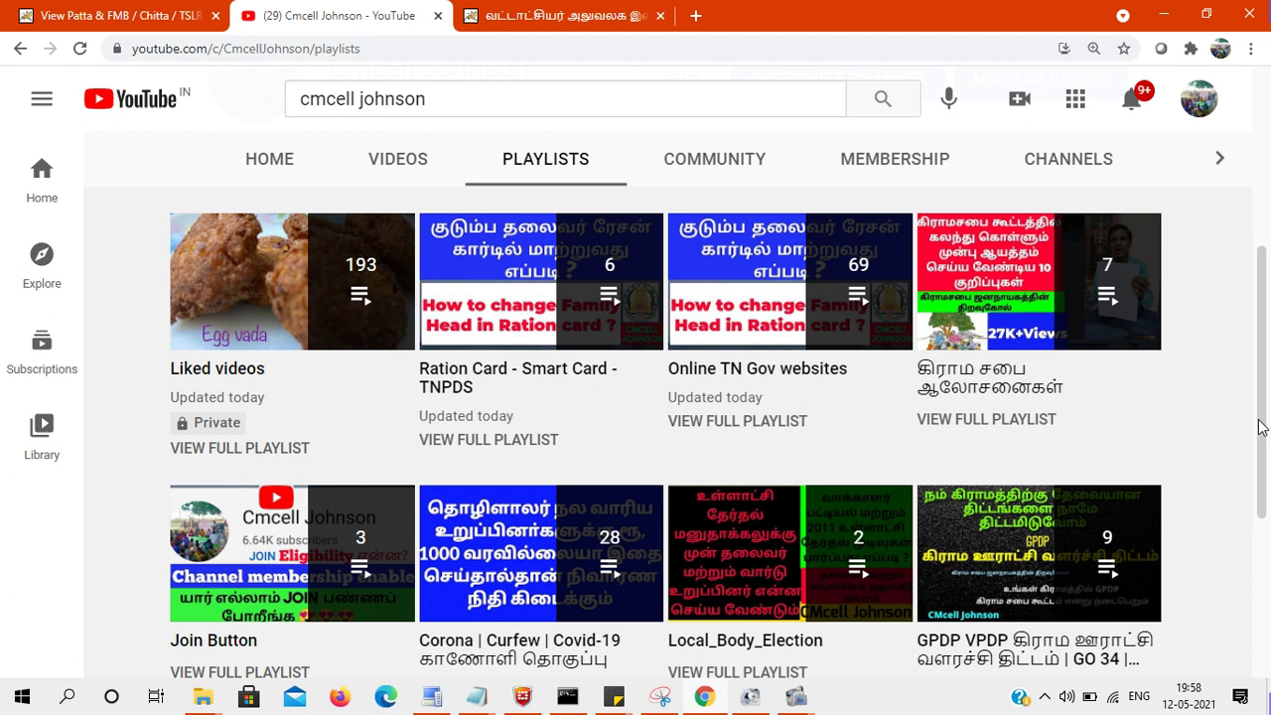
left_click_drag(1261, 427, 1268, 494)
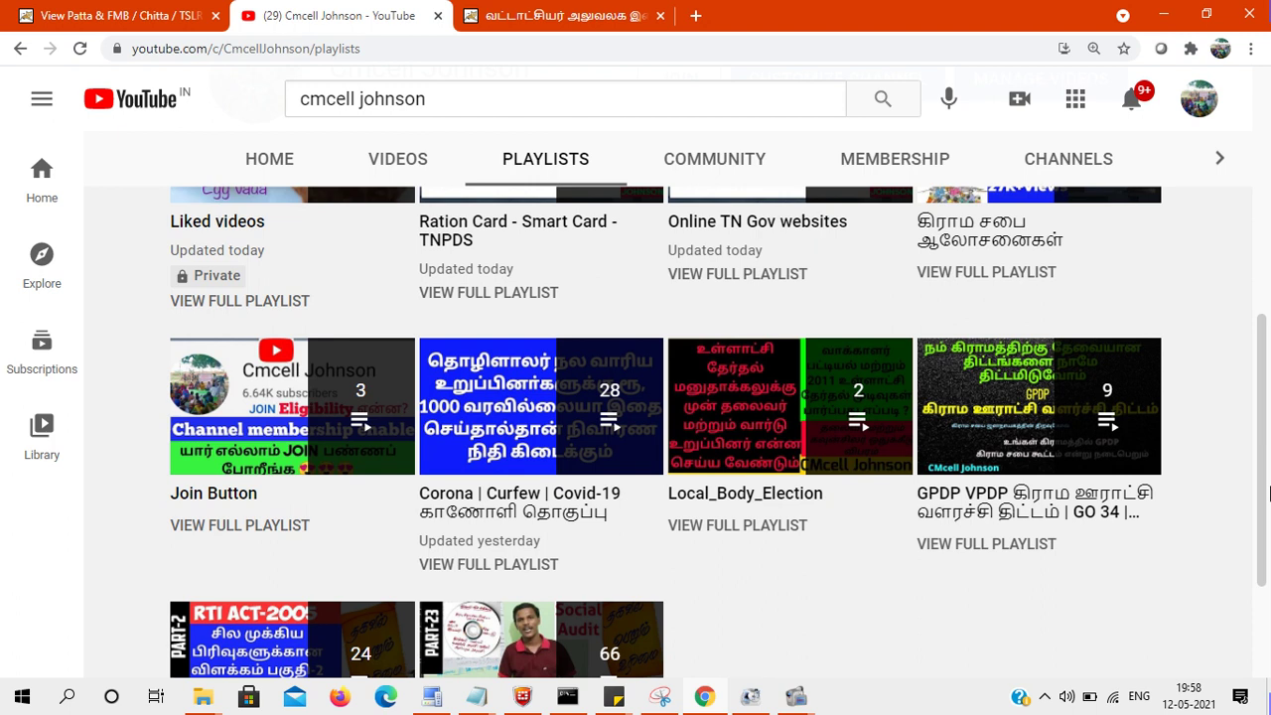
left_click_drag(1268, 493, 1268, 568)
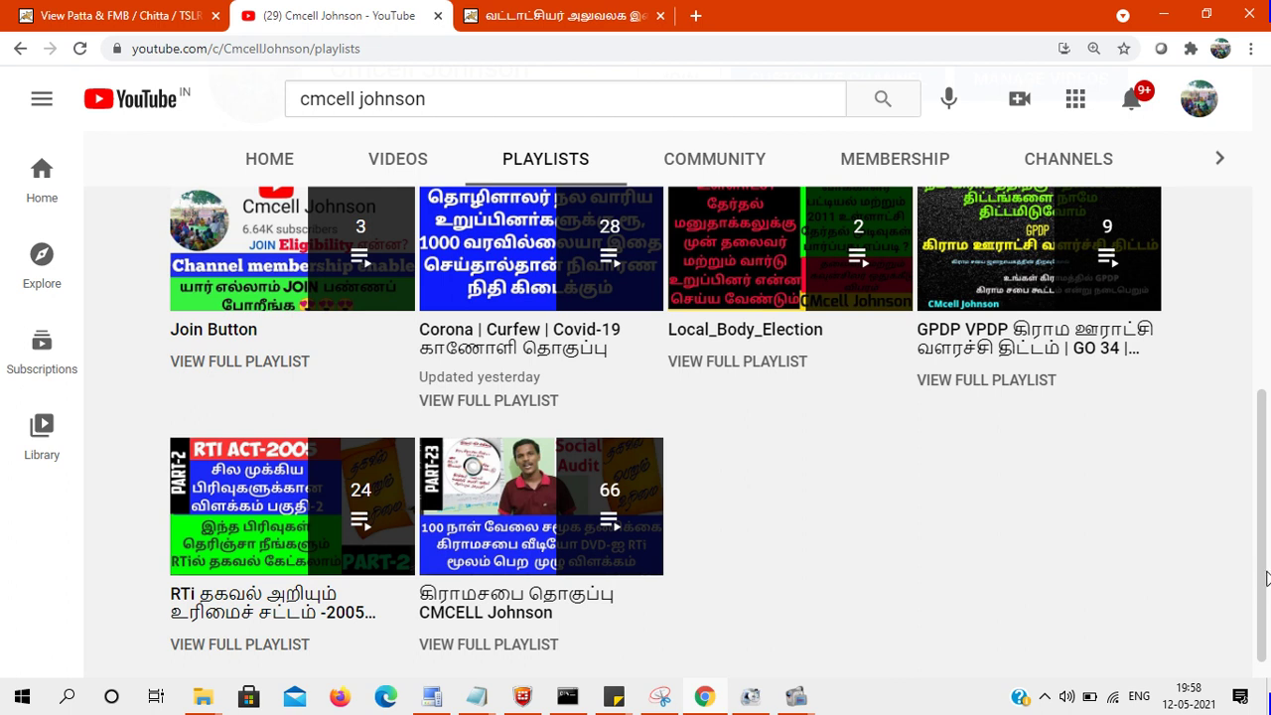
left_click_drag(1268, 586, 1268, 252)
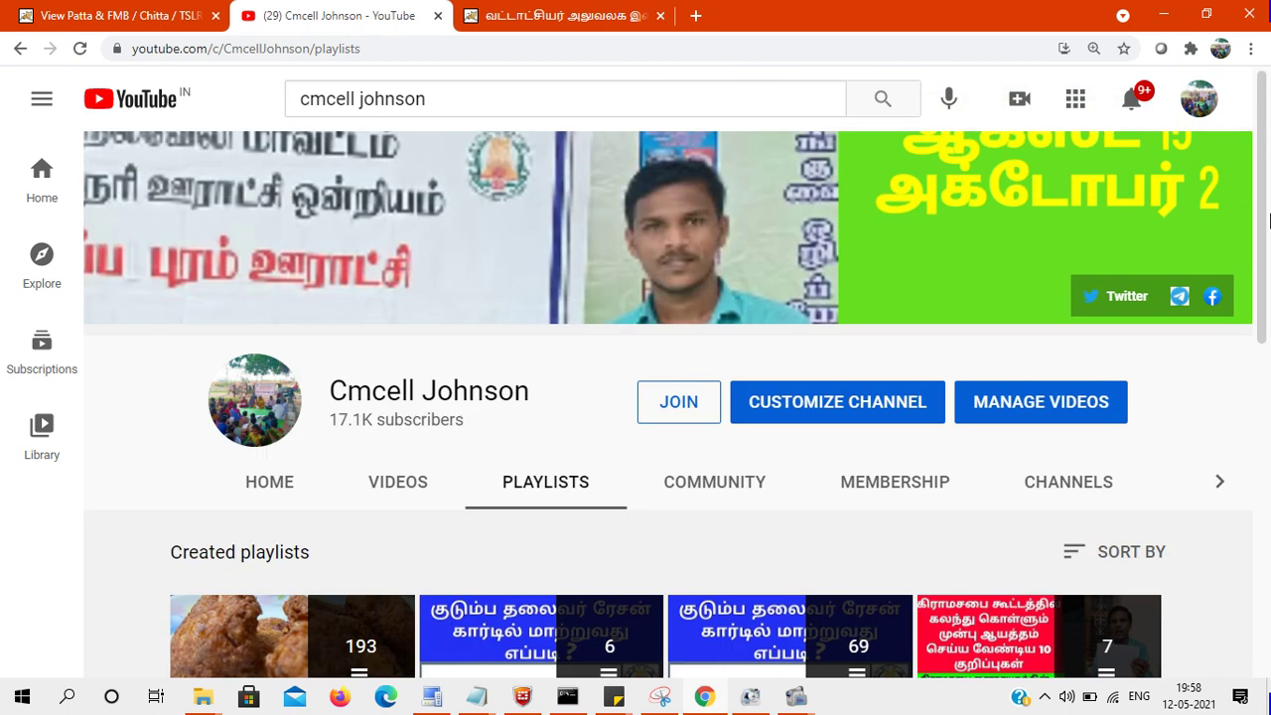
left_click(86, 12)
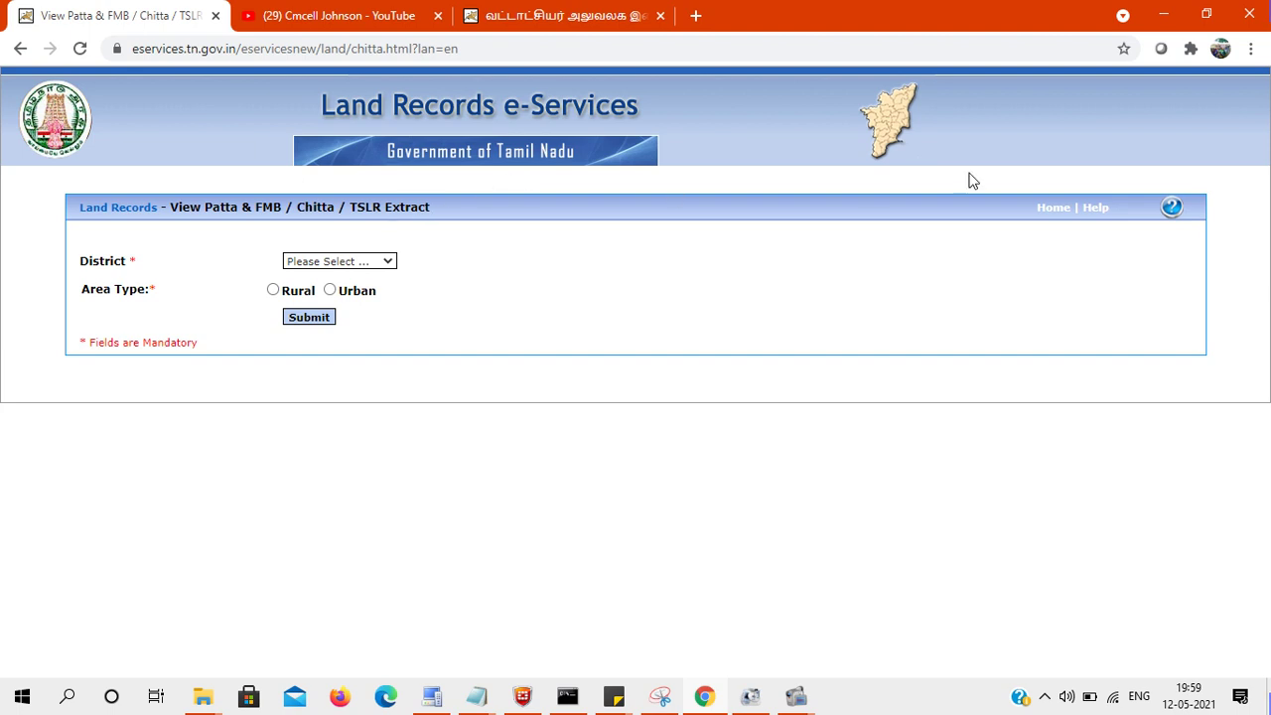
left_click(1054, 210)
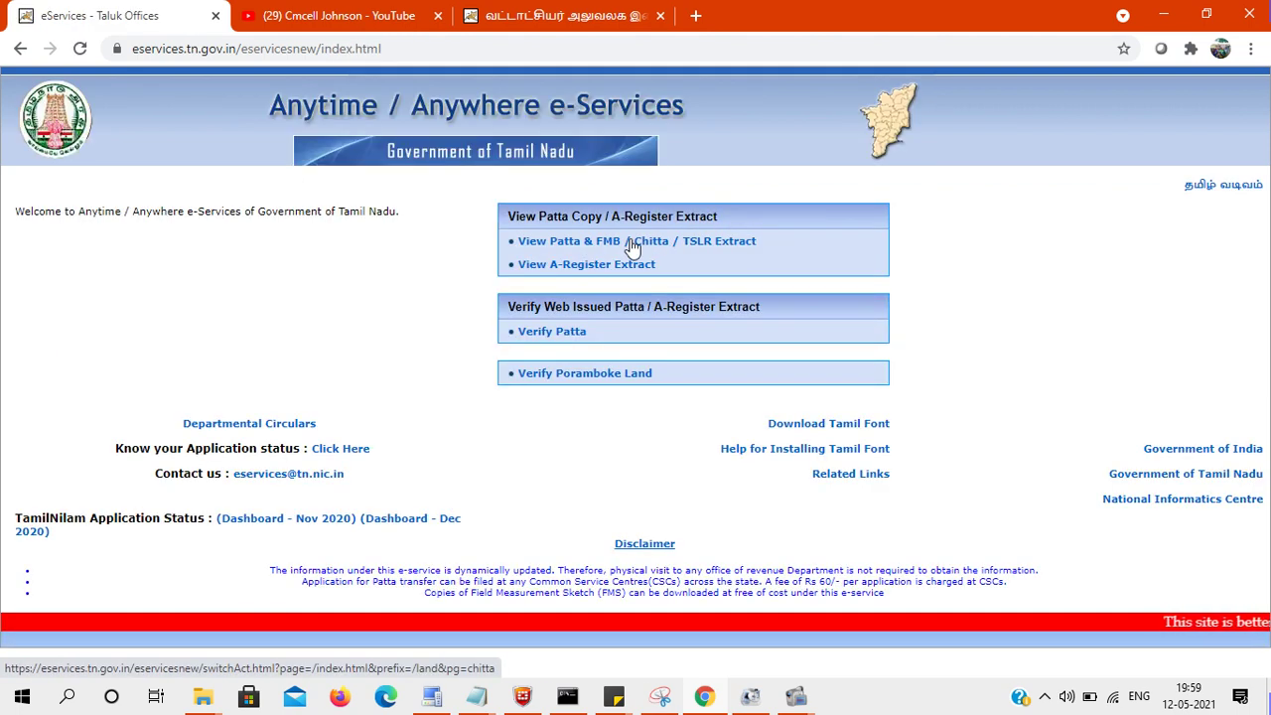
left_click(697, 244)
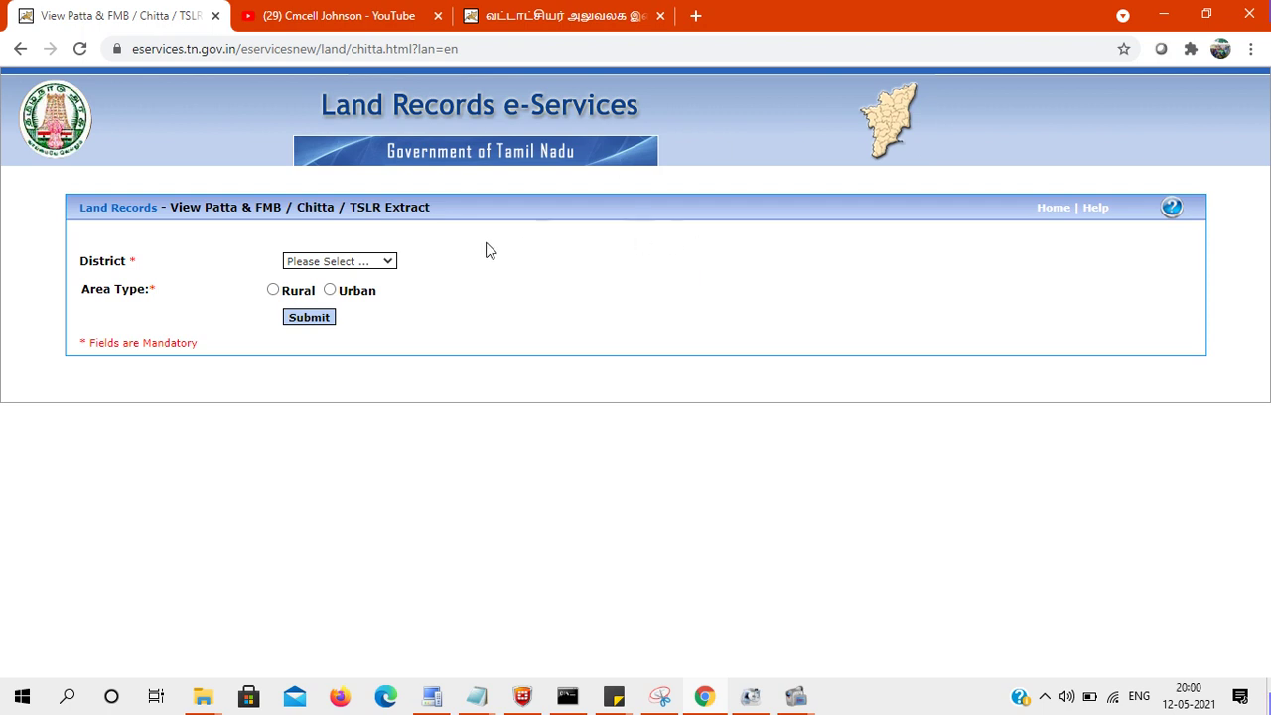
Step: Select Thirupathur district with Rural area type and submit
left_click(388, 262)
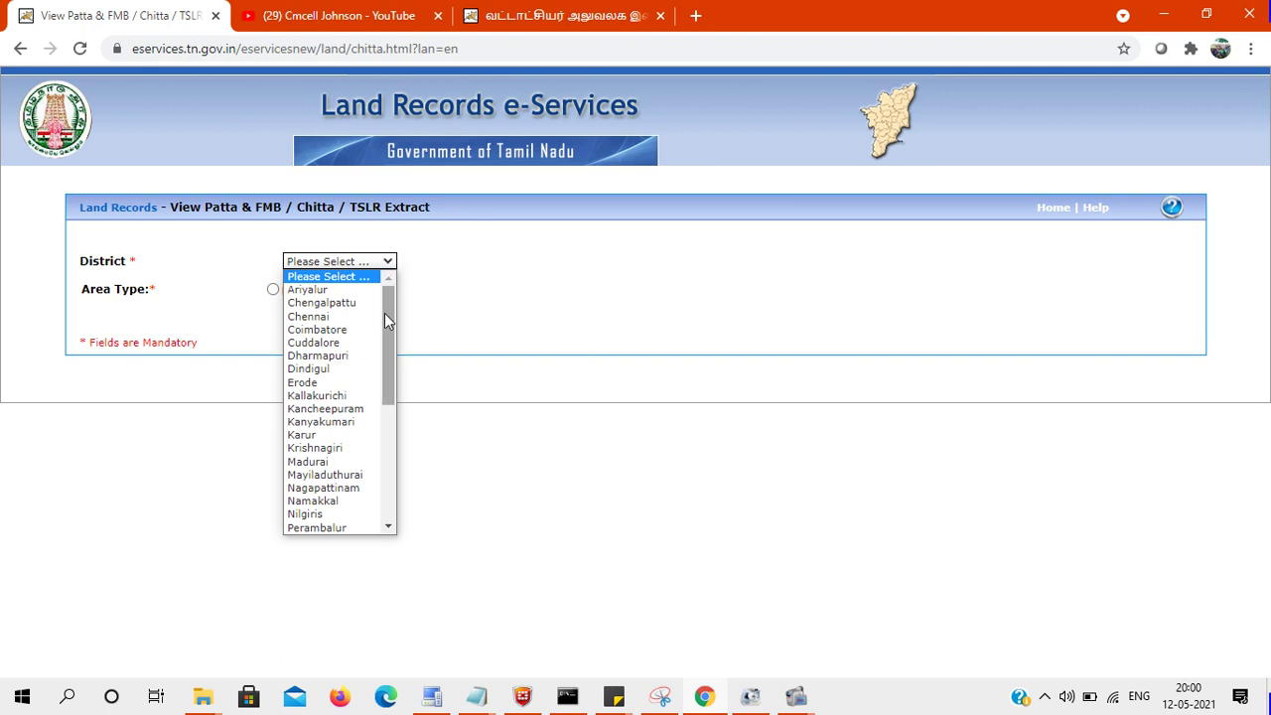
left_click_drag(386, 314, 385, 449)
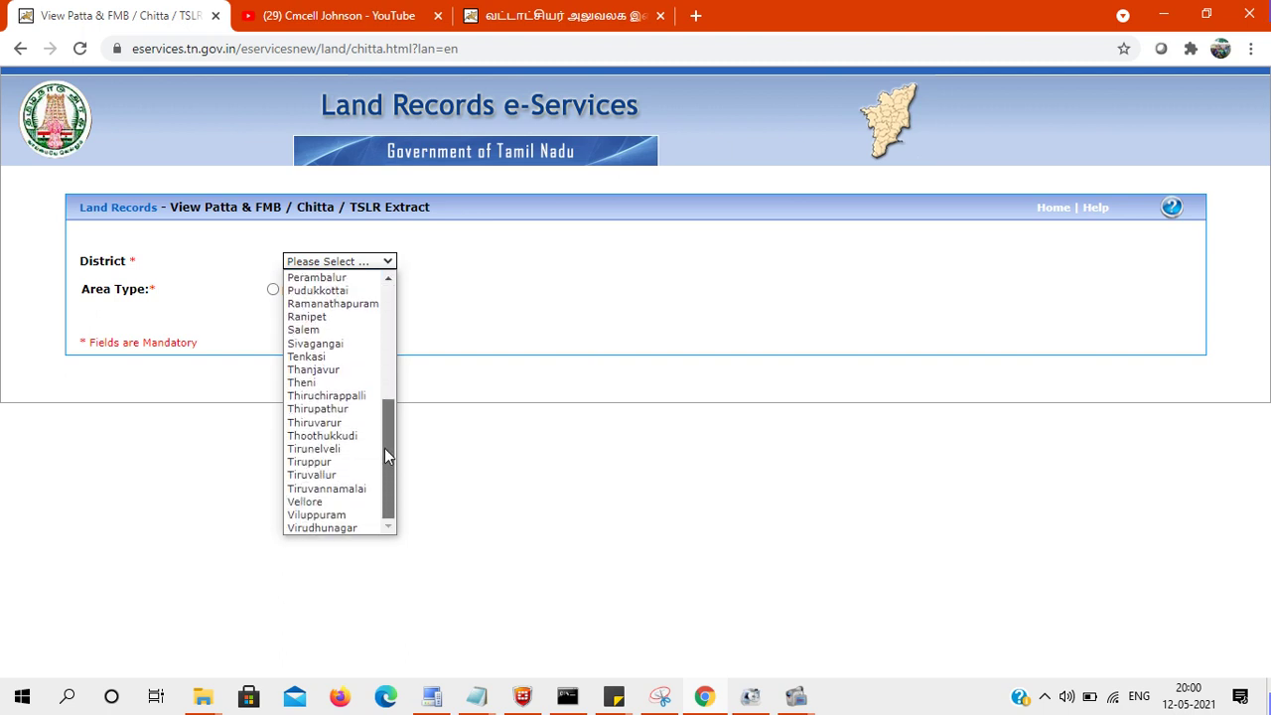
left_click(323, 408)
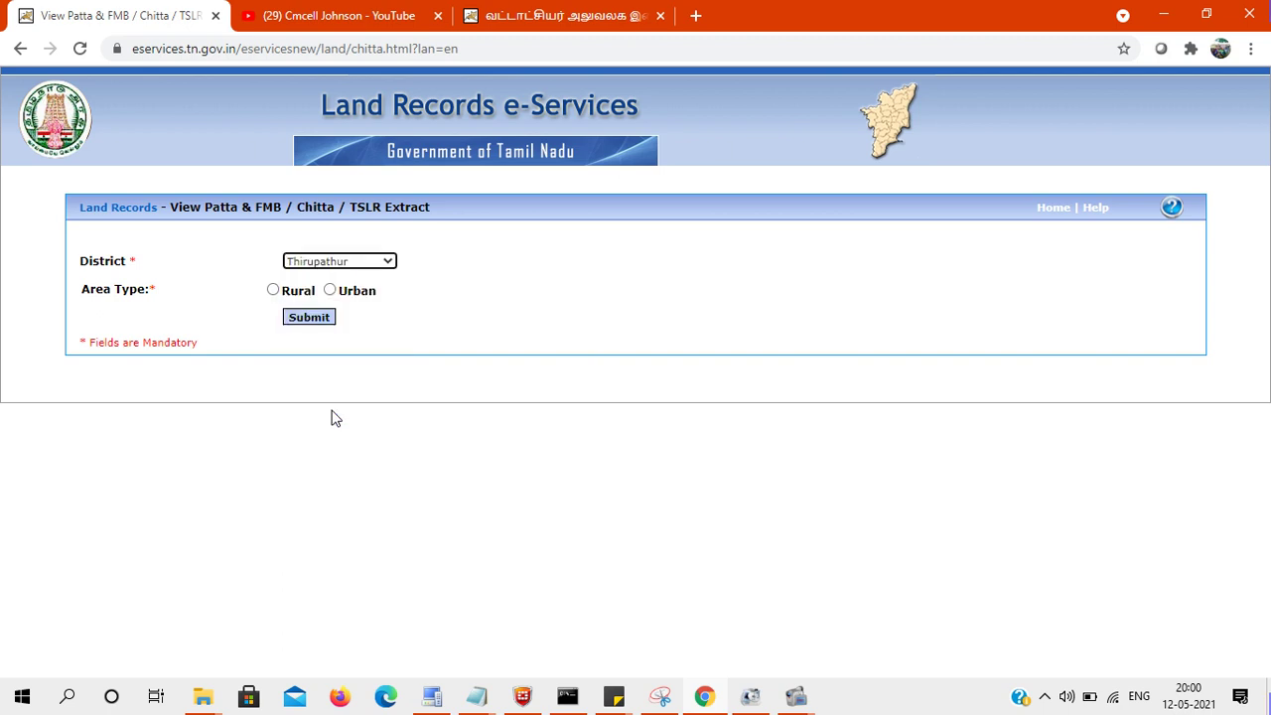
left_click(273, 289)
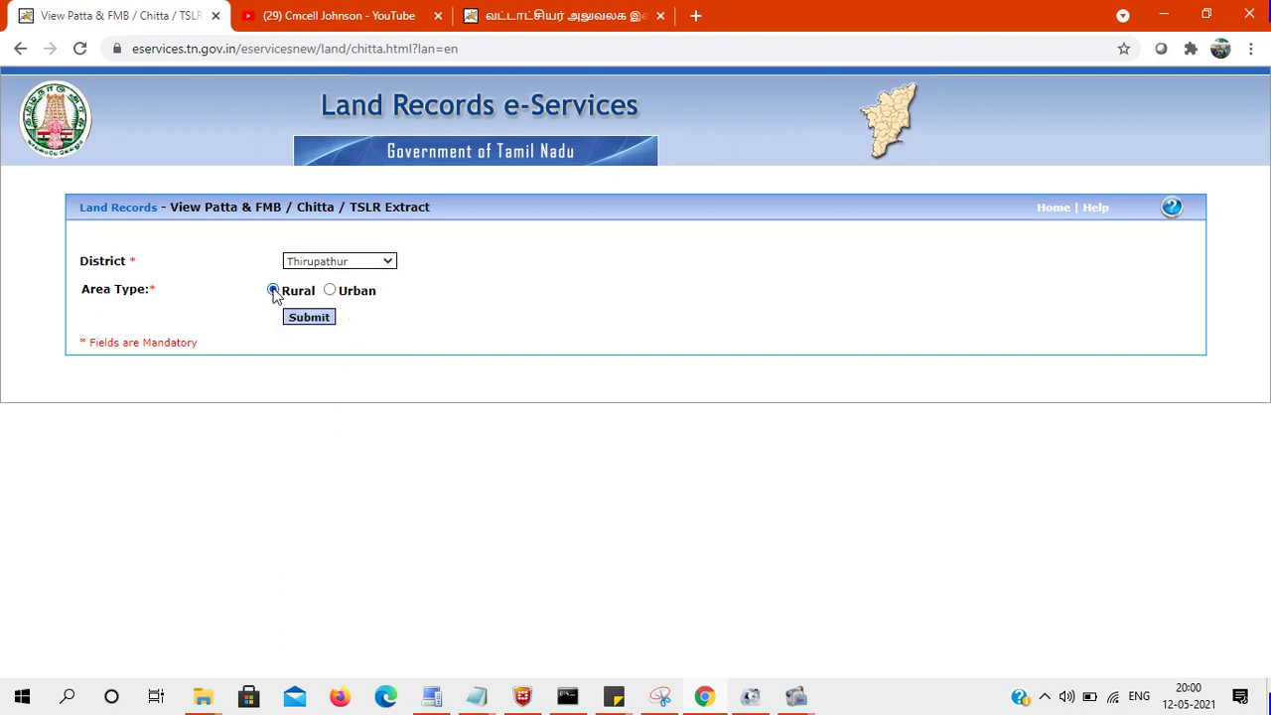
left_click(316, 318)
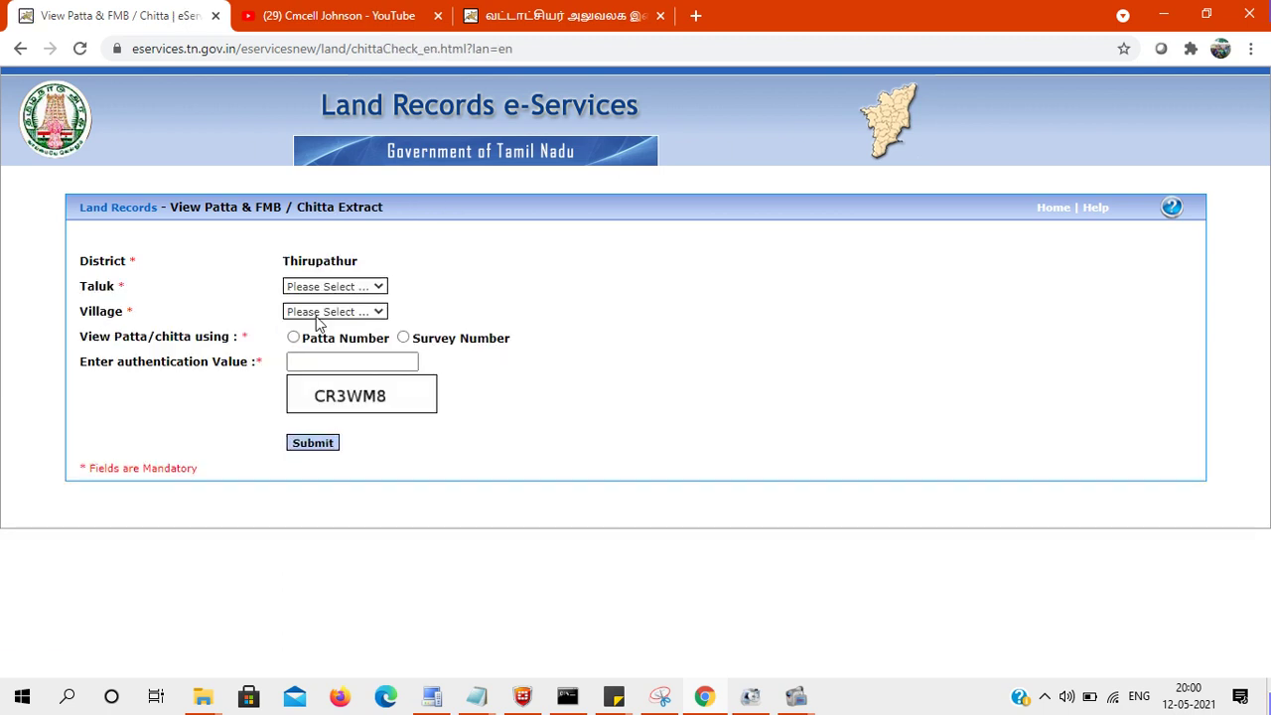
Step: Choose Ambur taluk and Periavarikkam village
left_click(332, 287)
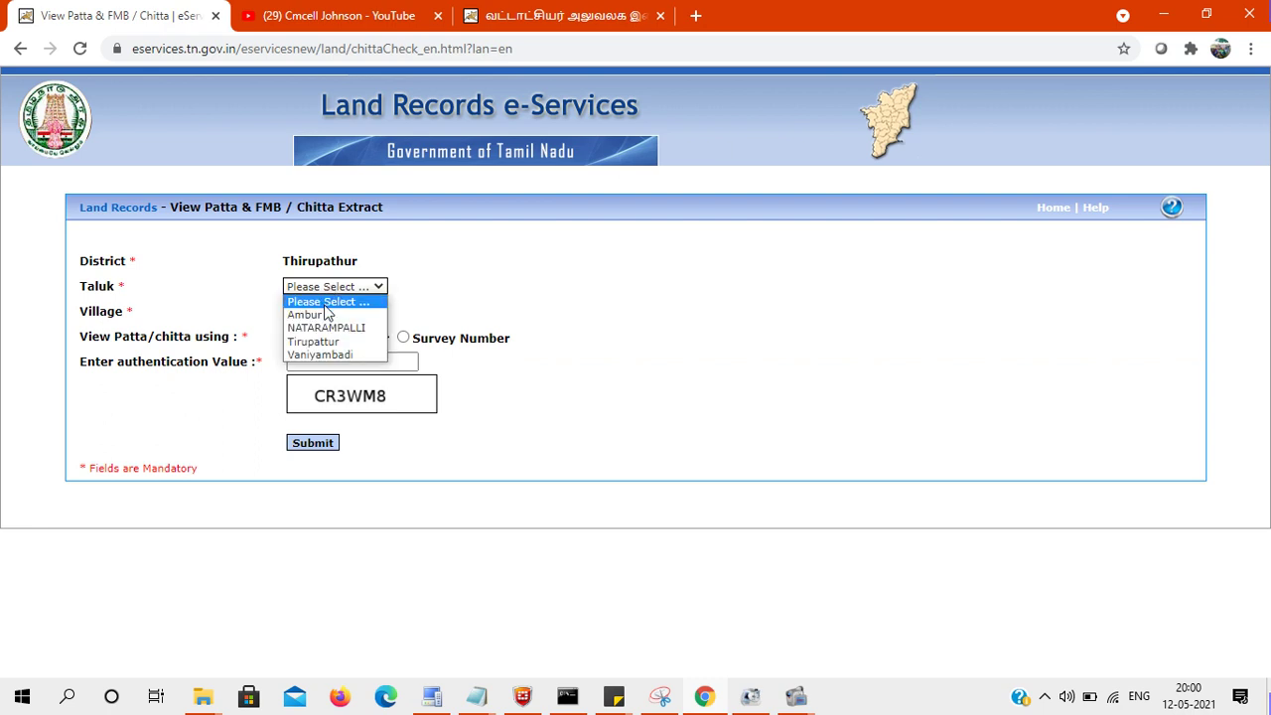
left_click(305, 315)
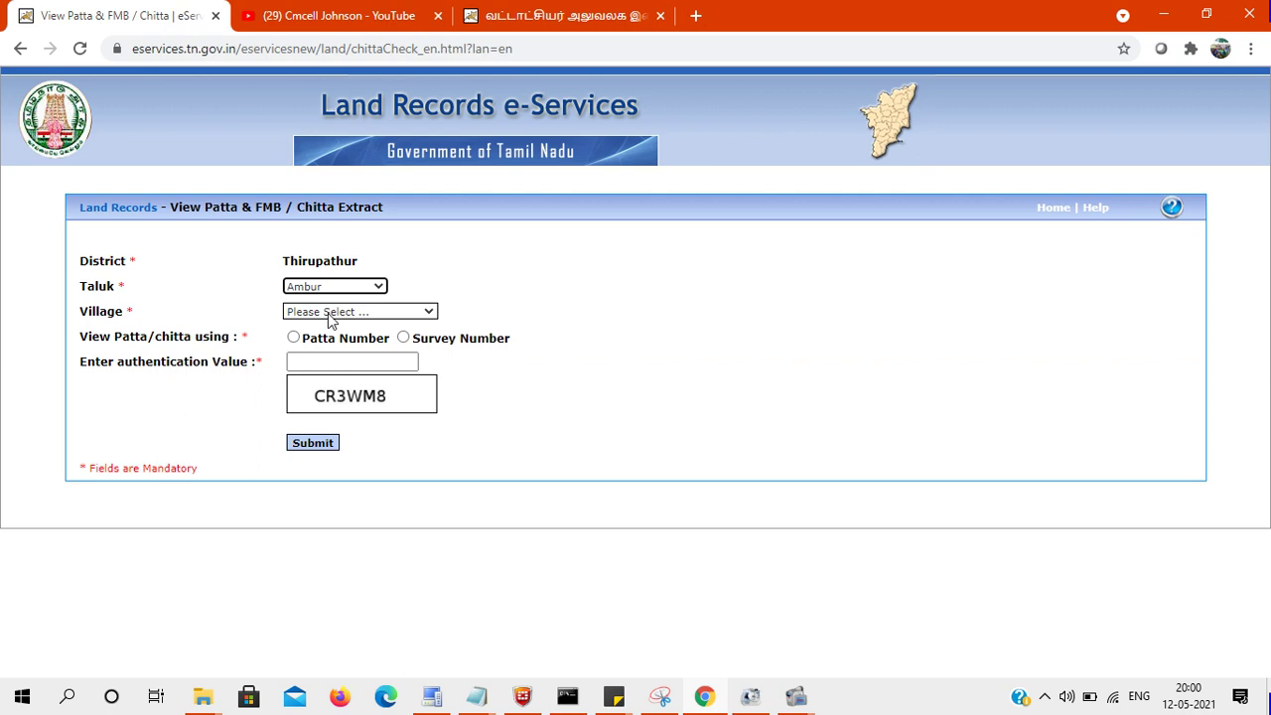
left_click(387, 316)
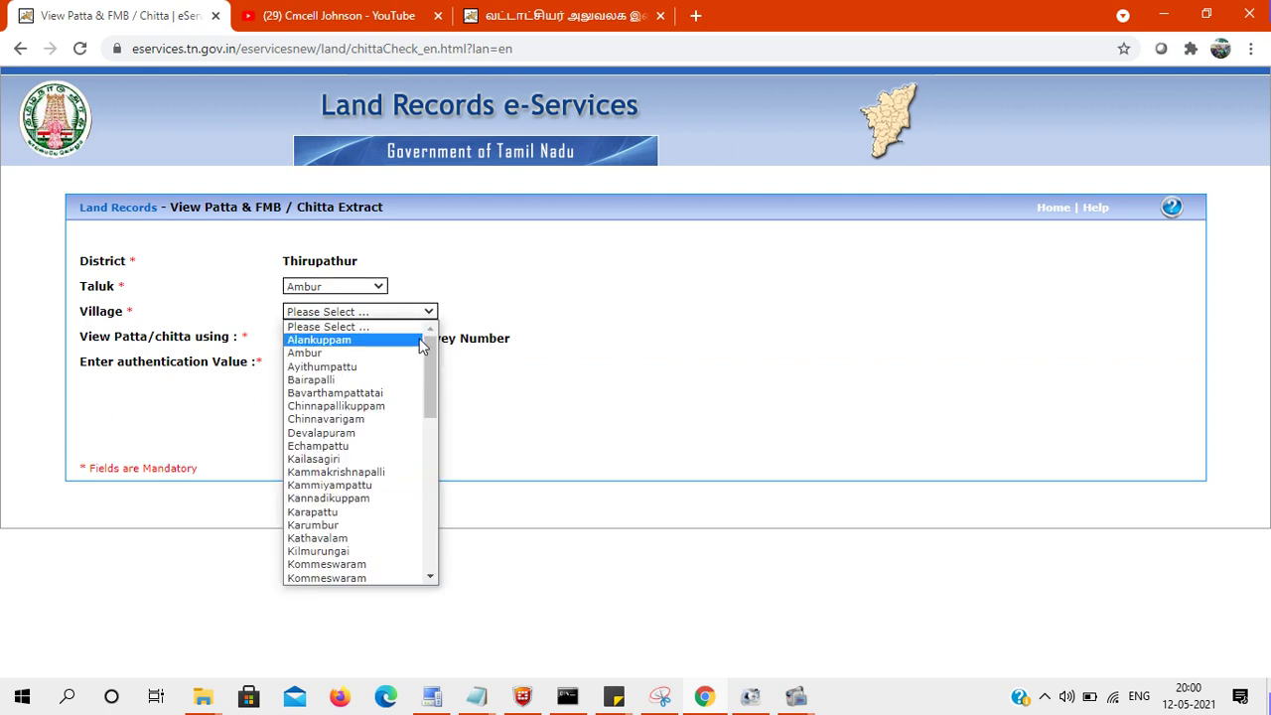
scroll(429, 397, "down", 2)
left_click_drag(429, 397, 426, 482)
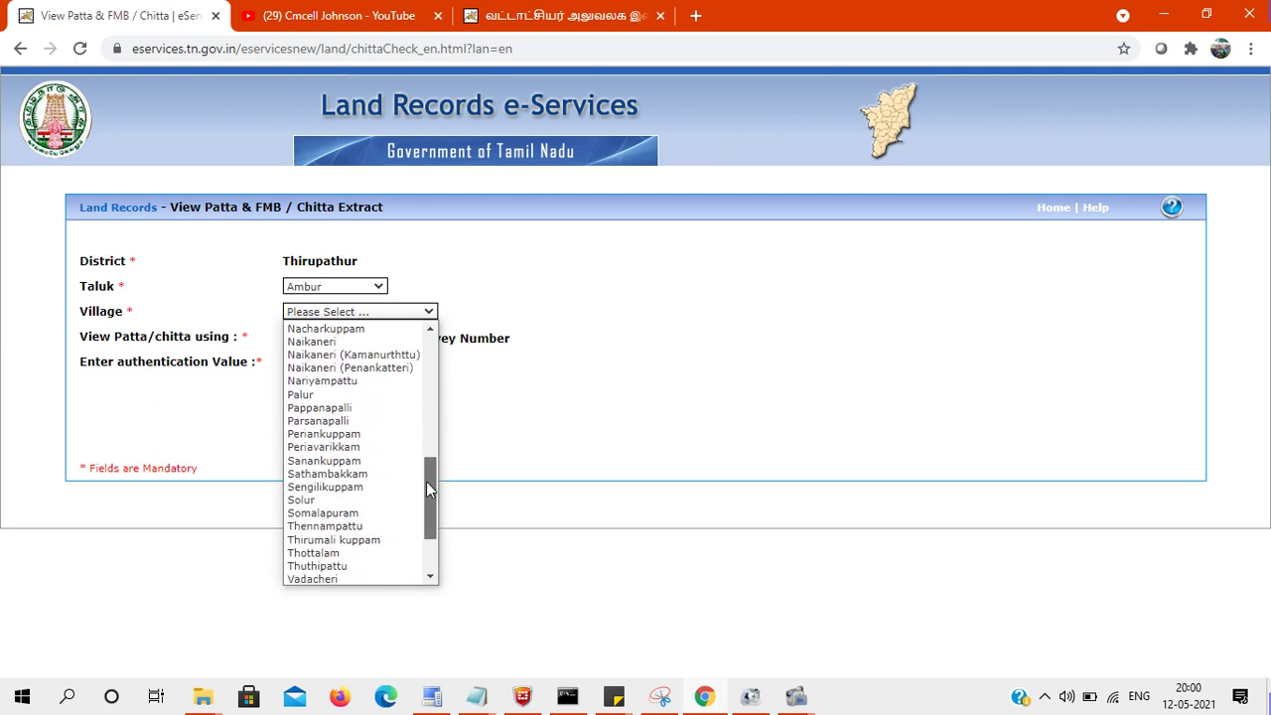
left_click(364, 448)
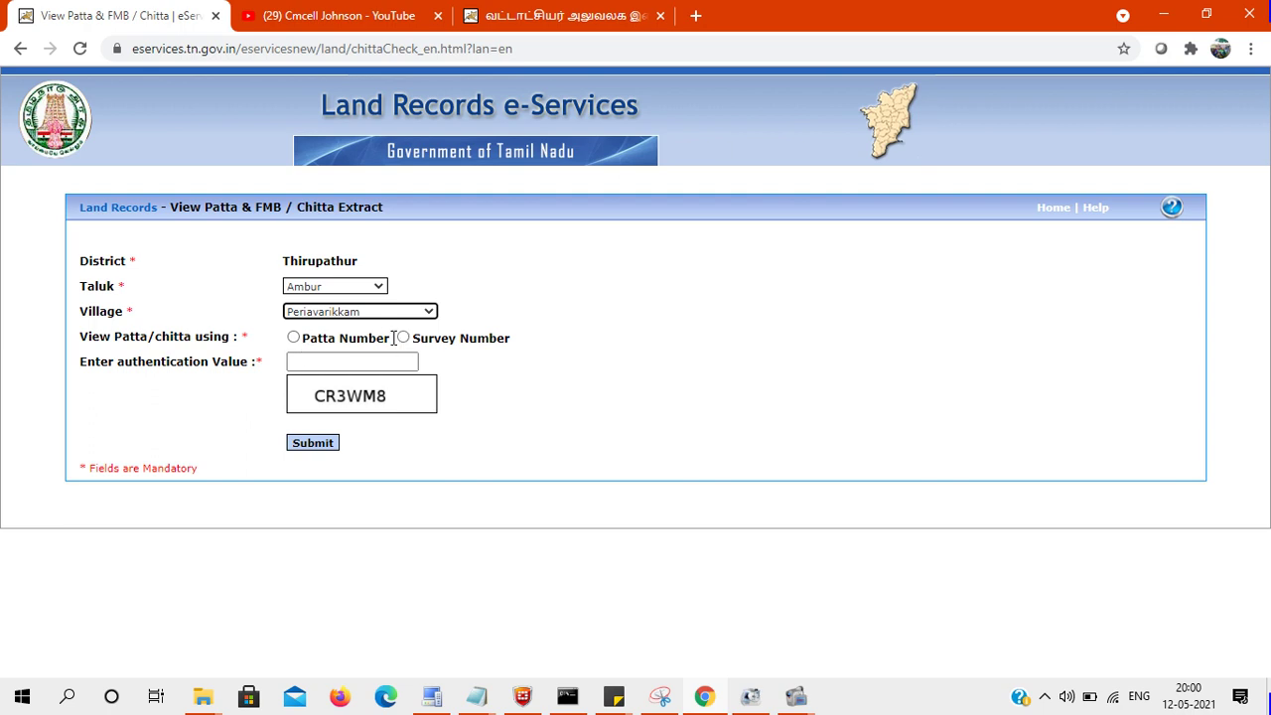
Step: Look up by patta number 369 and enter the captcha code
left_click(294, 339)
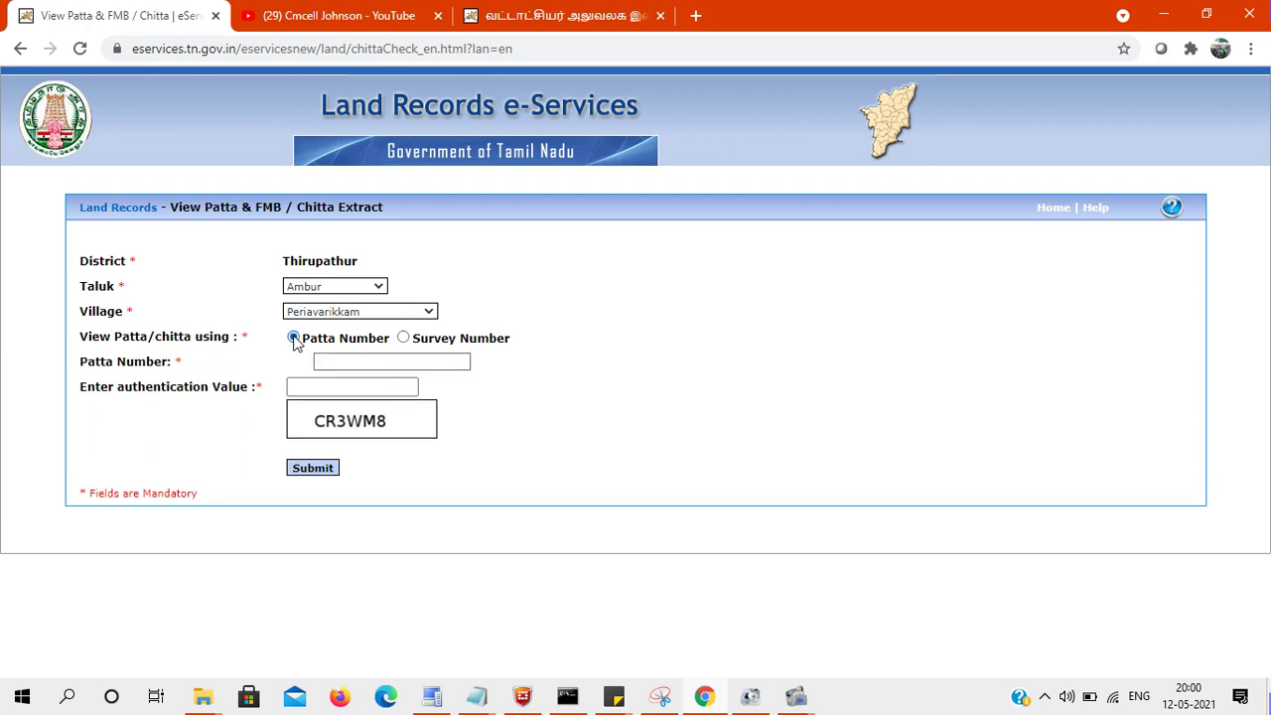
left_click(349, 361)
type("369")
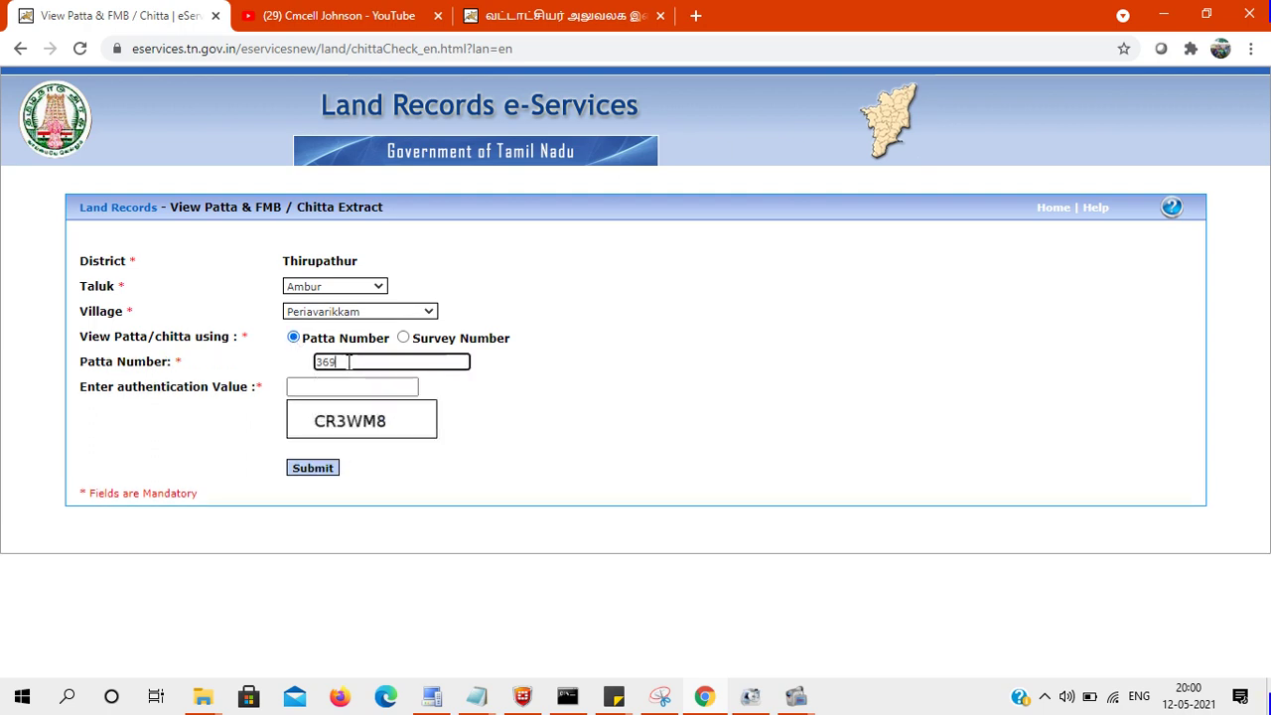
left_click(344, 387)
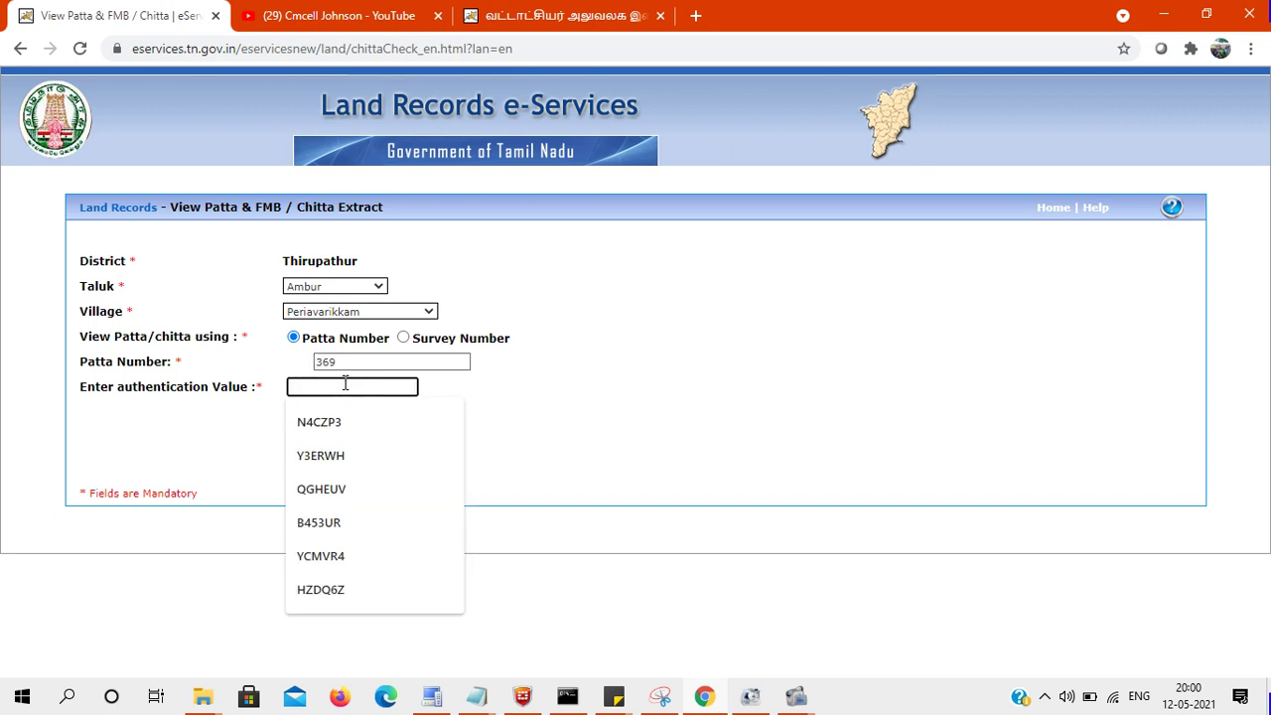
type("CR")
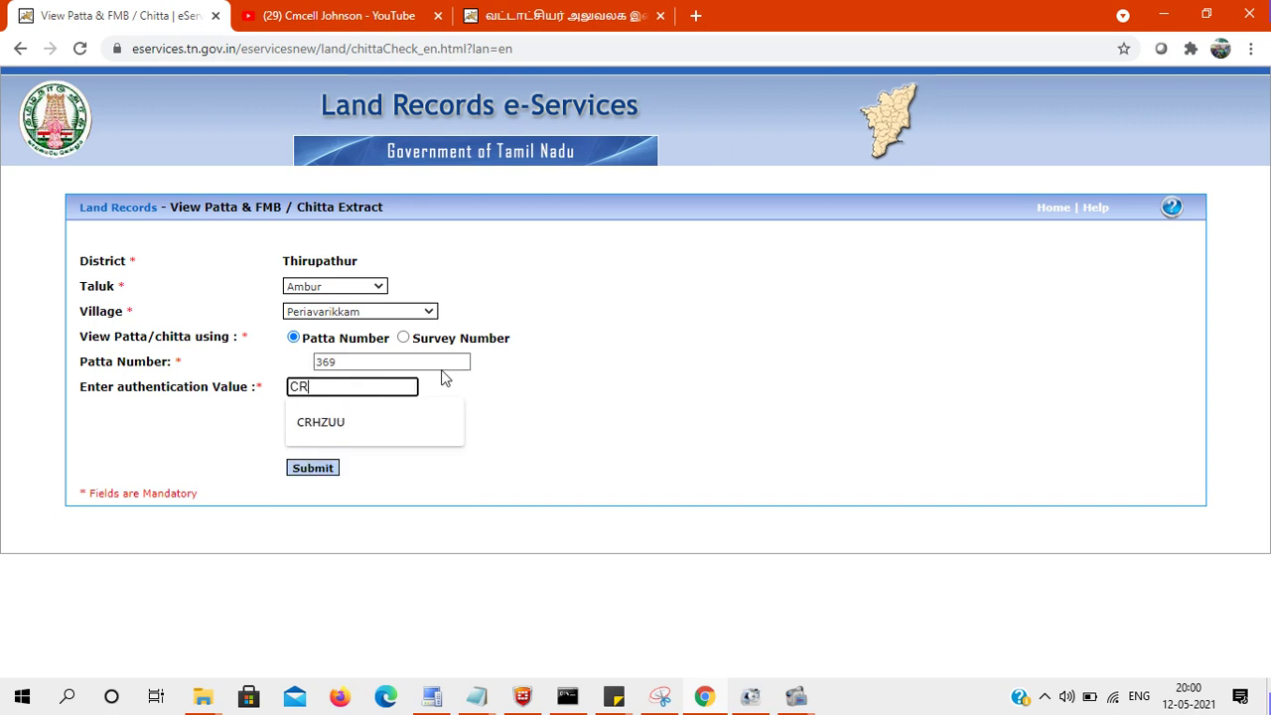
left_click(551, 378)
left_click(375, 385)
type("3")
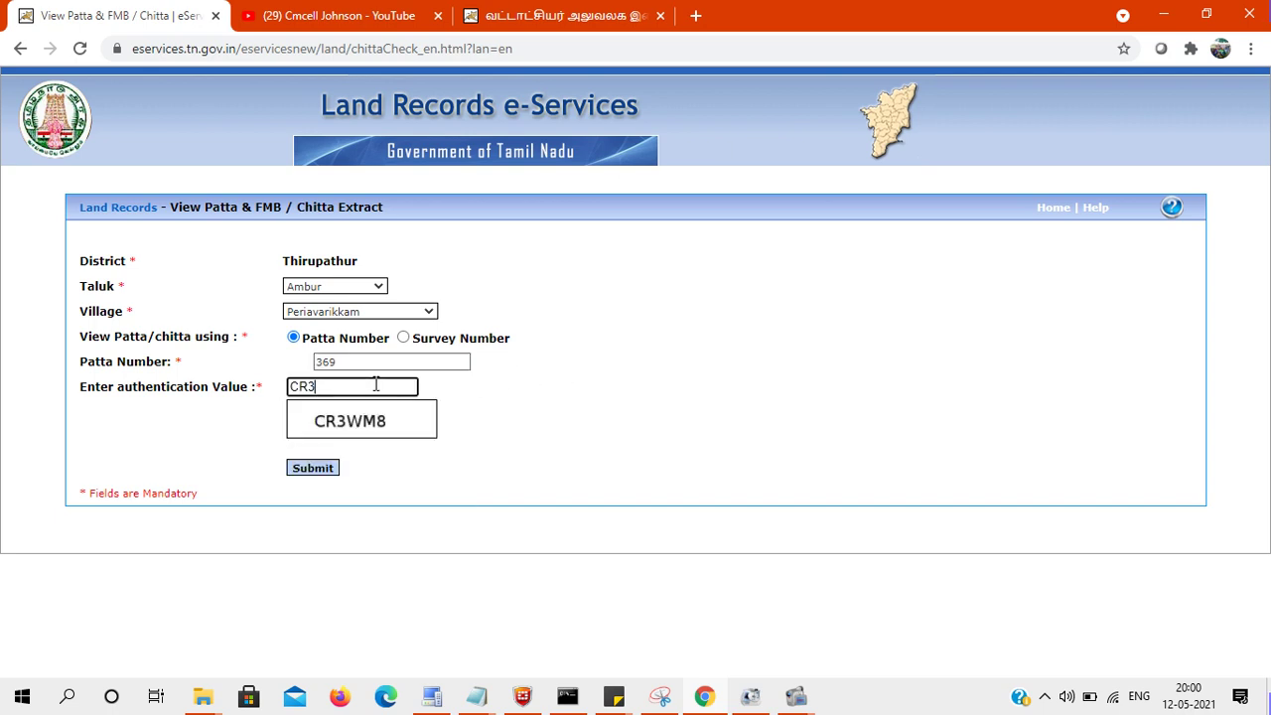
type("WM8")
Step: Submit to view the patta 369 chitta extract, highlight the owner names, then return to the form tab
left_click(314, 469)
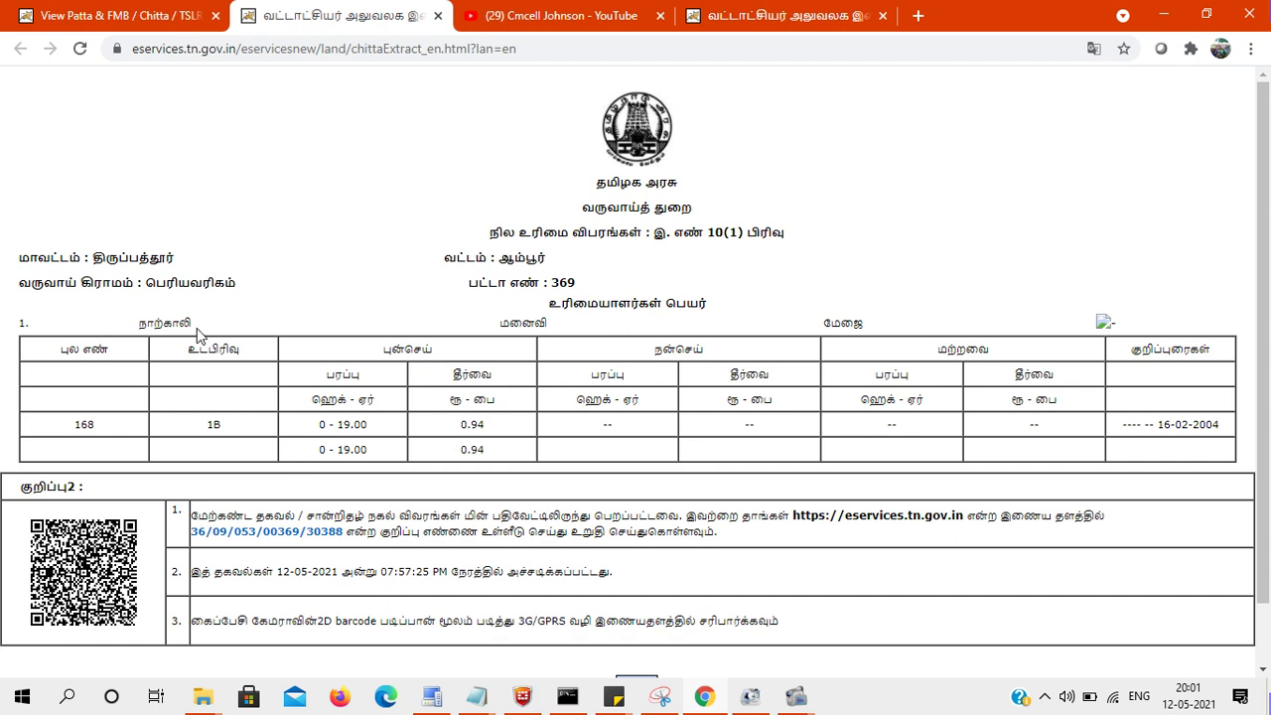
left_click_drag(192, 325, 139, 328)
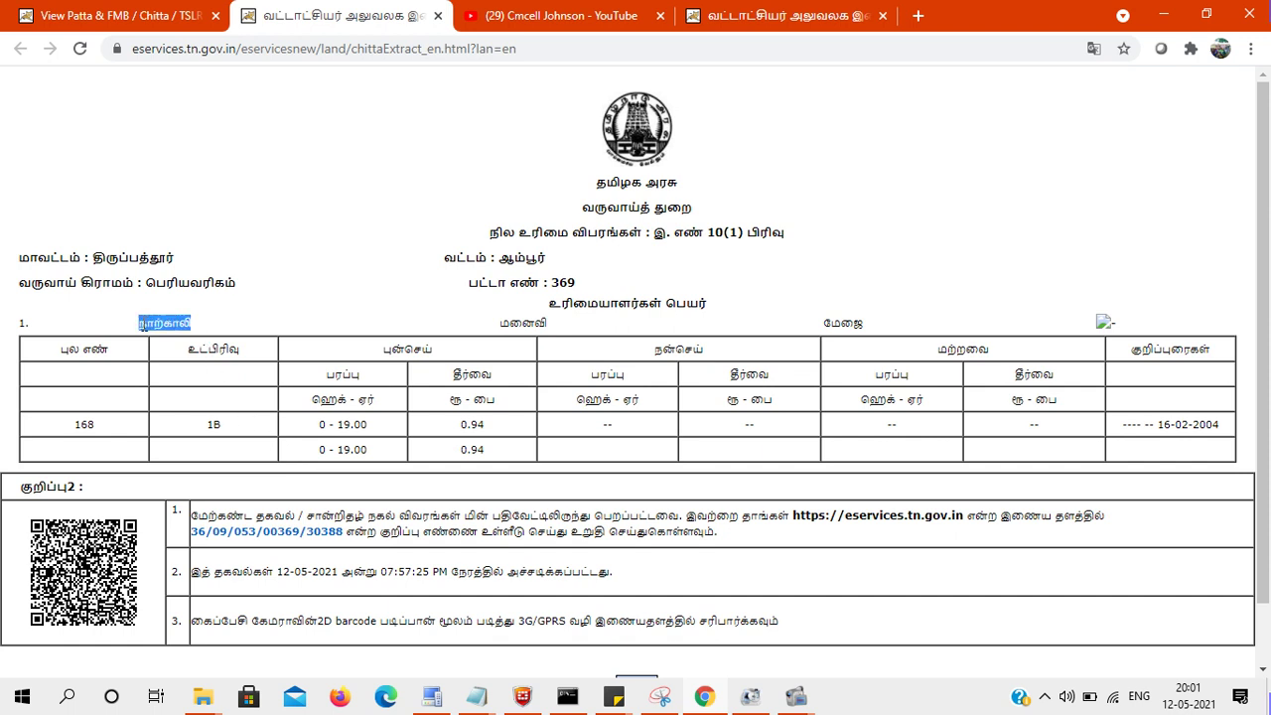
left_click(214, 328)
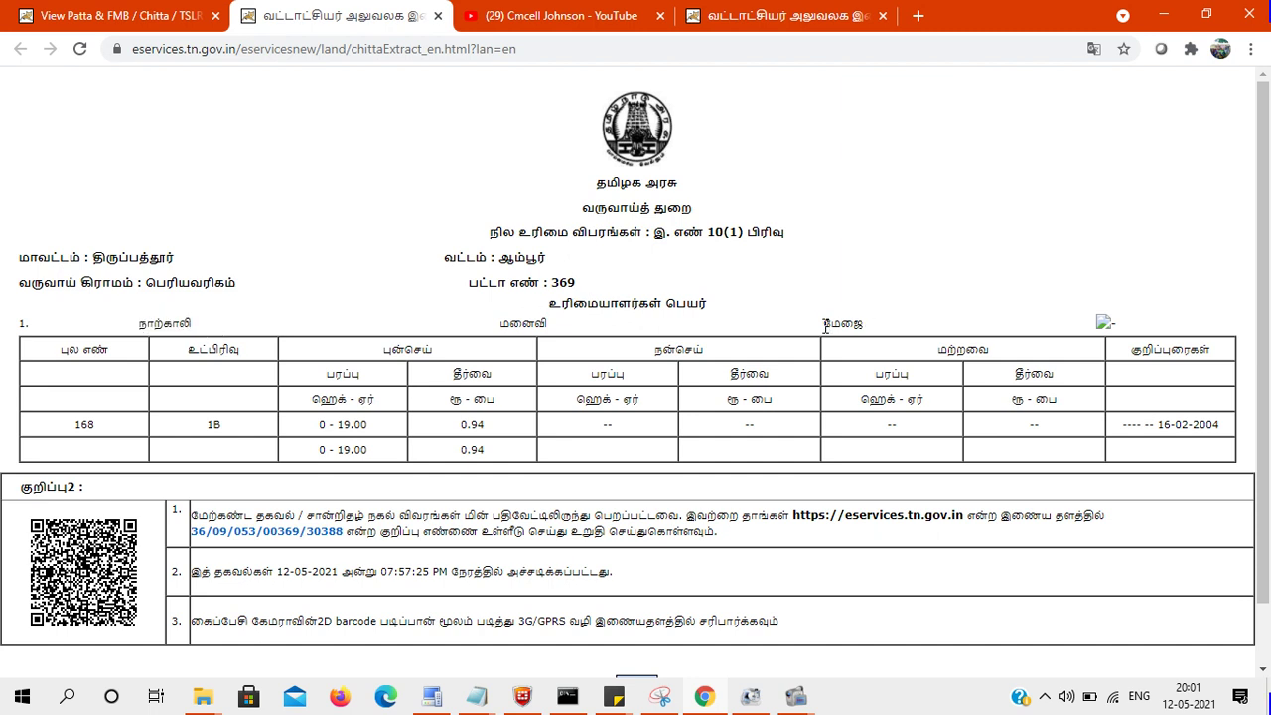
left_click_drag(821, 330, 874, 335)
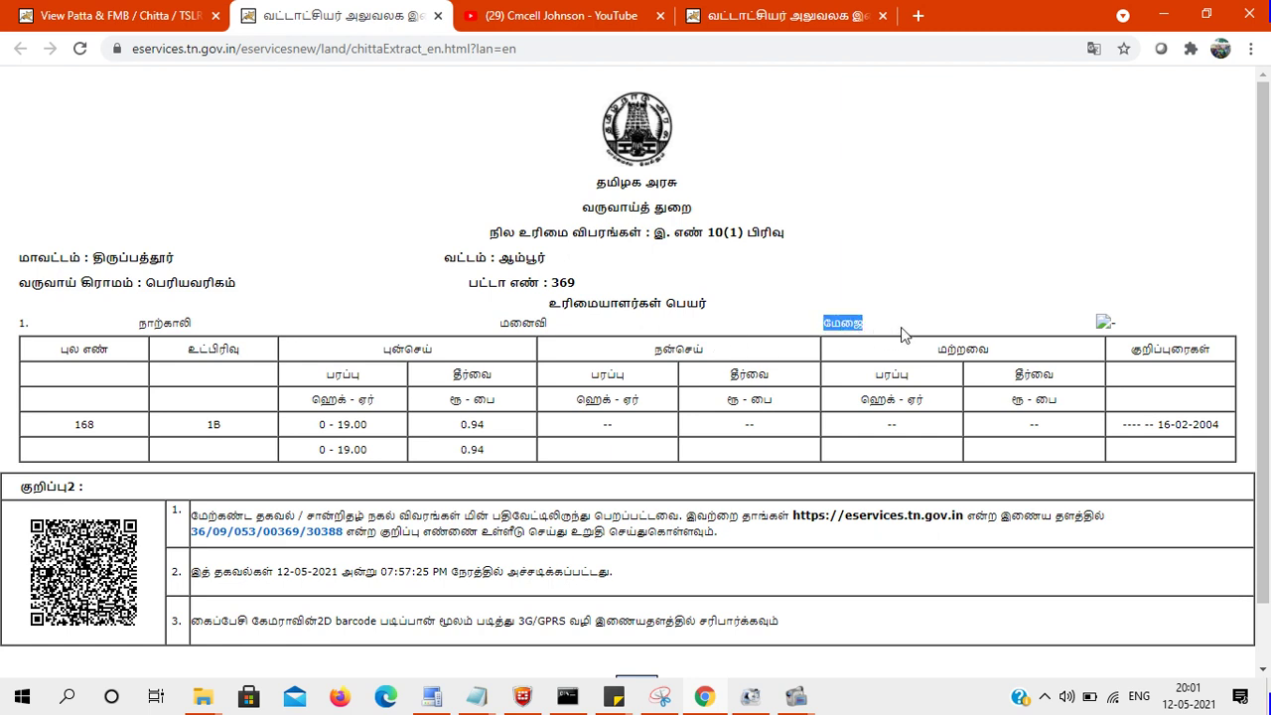
left_click(855, 331)
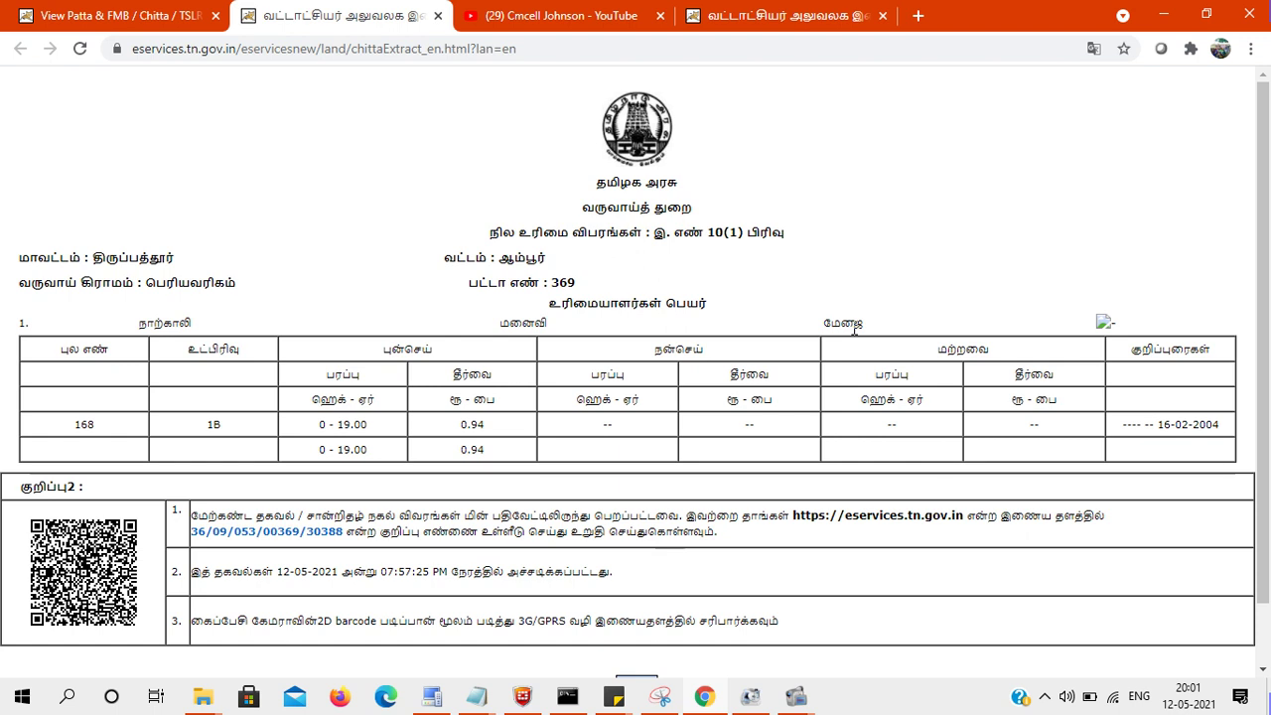
left_click(153, 12)
Step: Select Tirunelveli district with Rural area type and submit
left_click(373, 263)
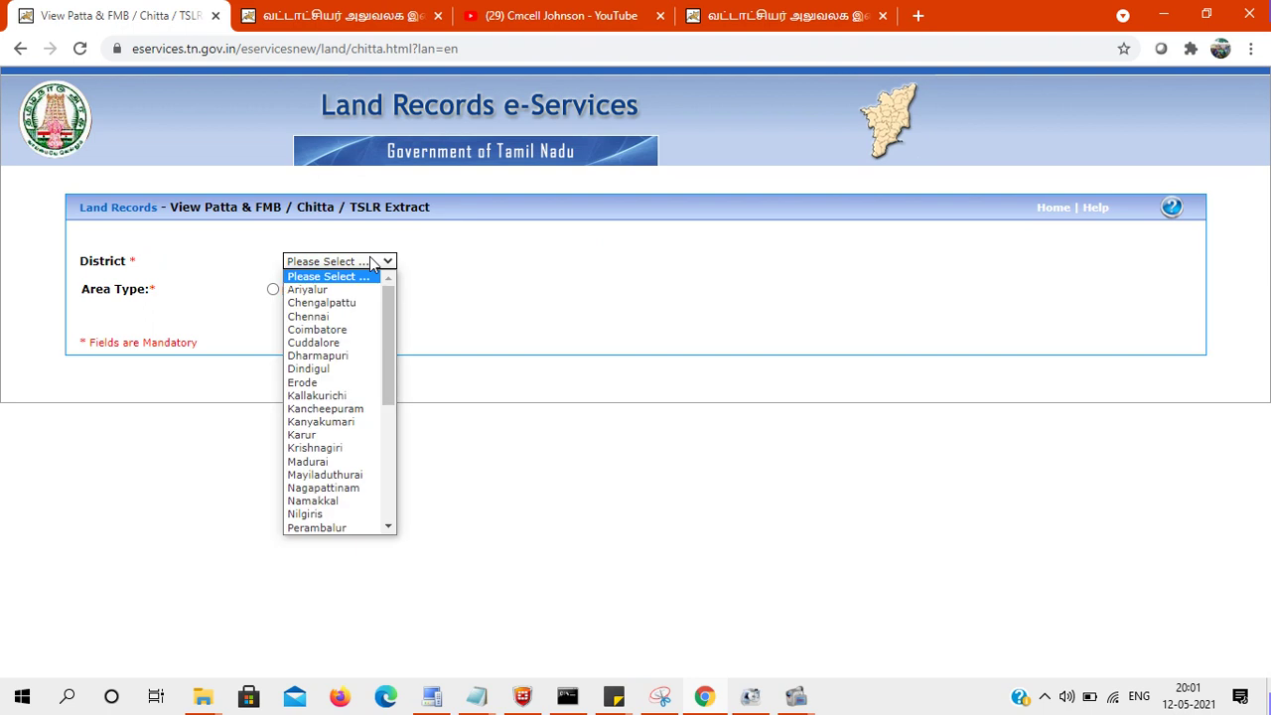
left_click_drag(392, 310, 398, 423)
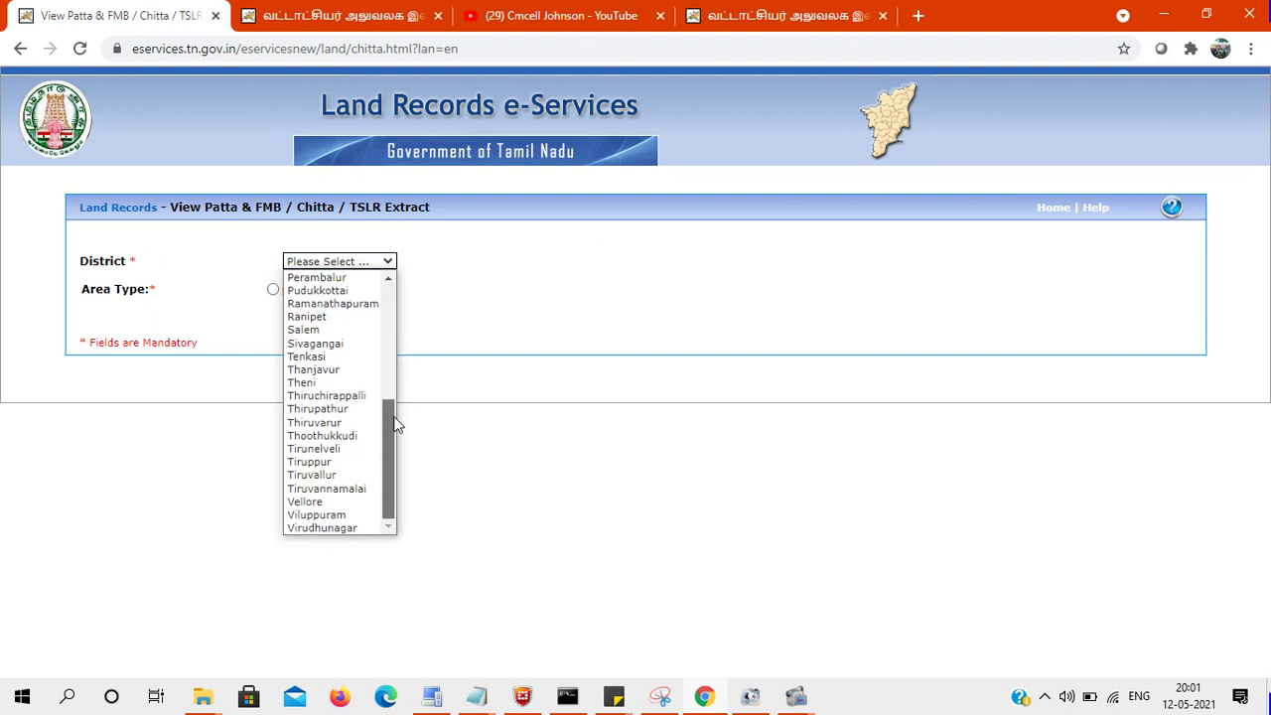
left_click(349, 452)
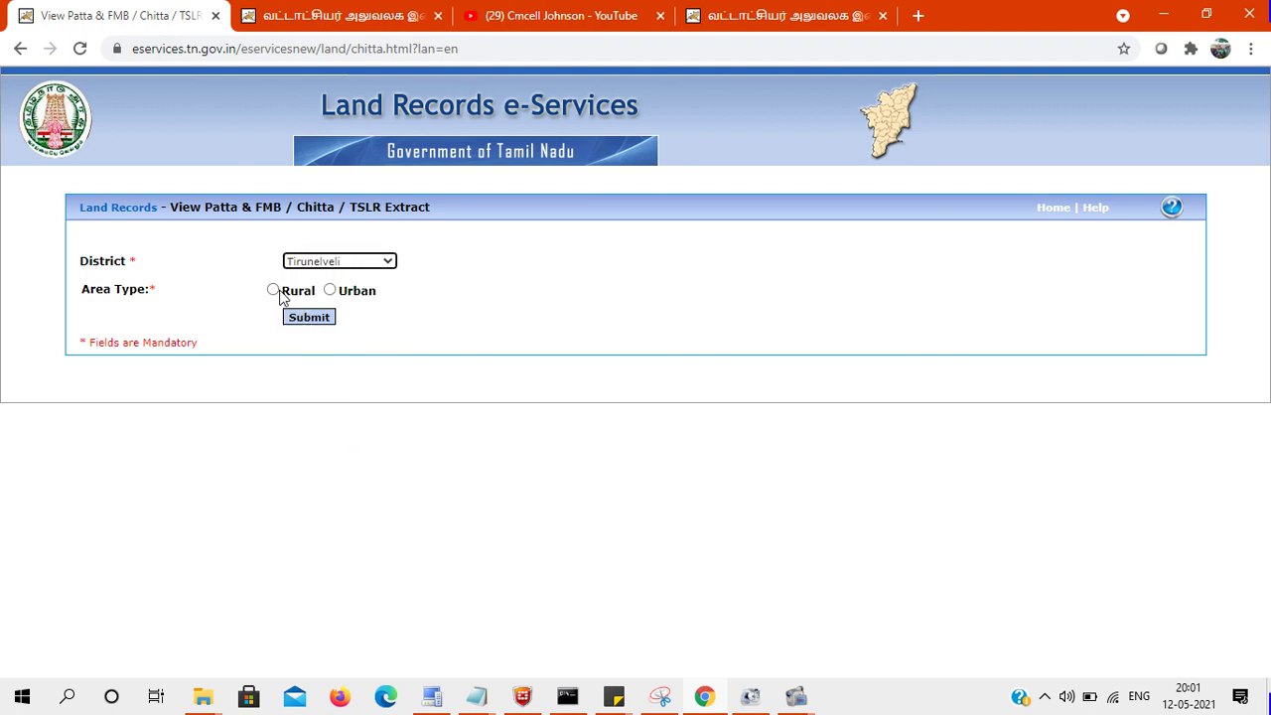
left_click(273, 289)
left_click(308, 318)
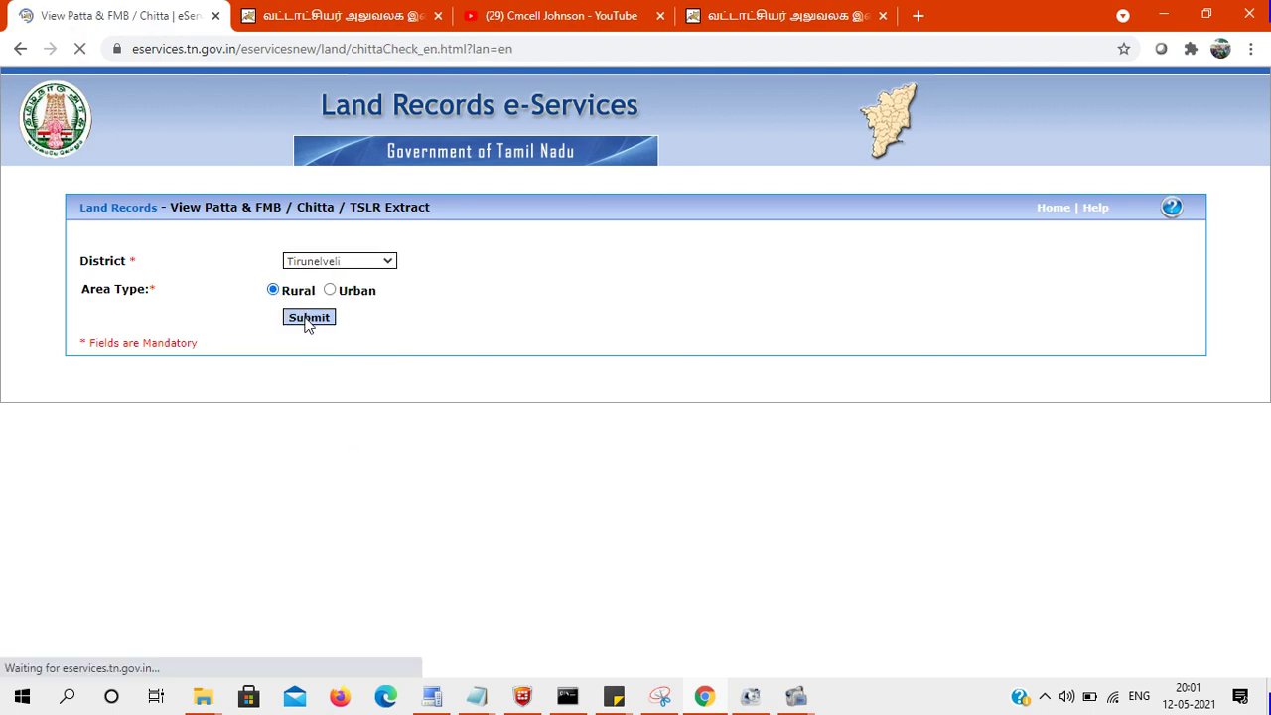
Step: Choose Thisayanvilai taluk and EITAMOZHI village, and enter survey number 502
left_click(335, 290)
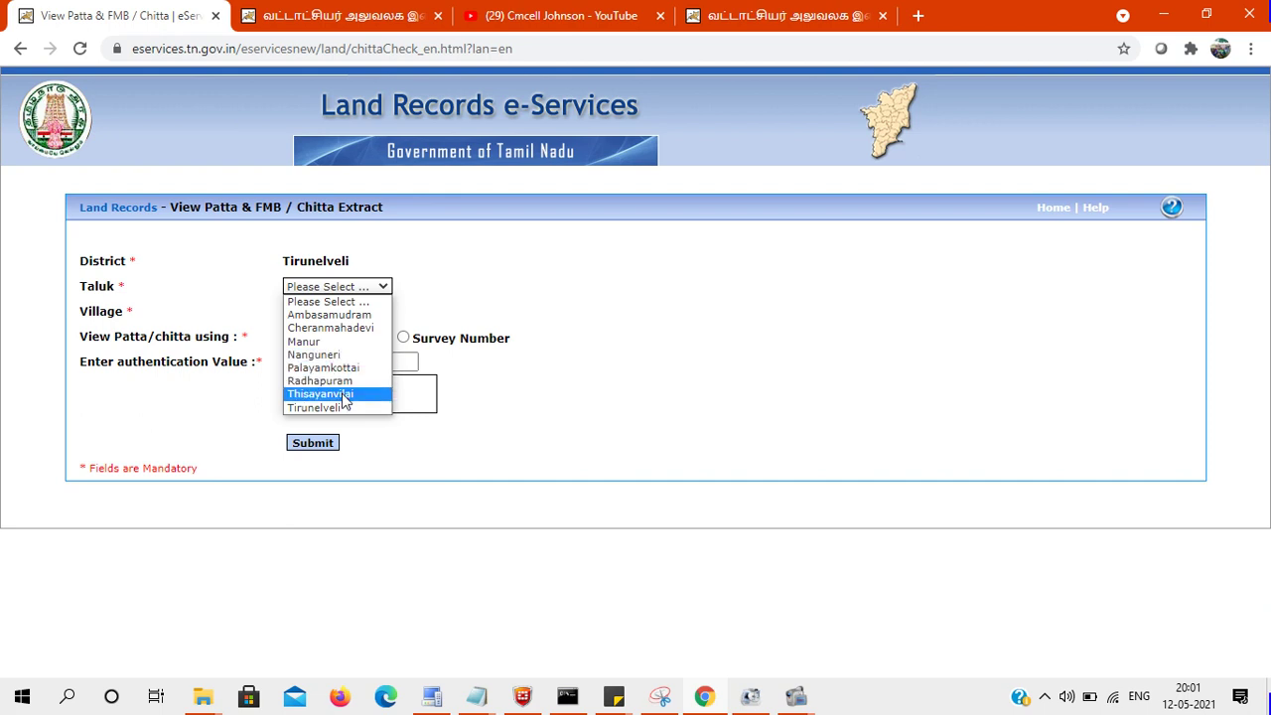
left_click(342, 394)
left_click(327, 314)
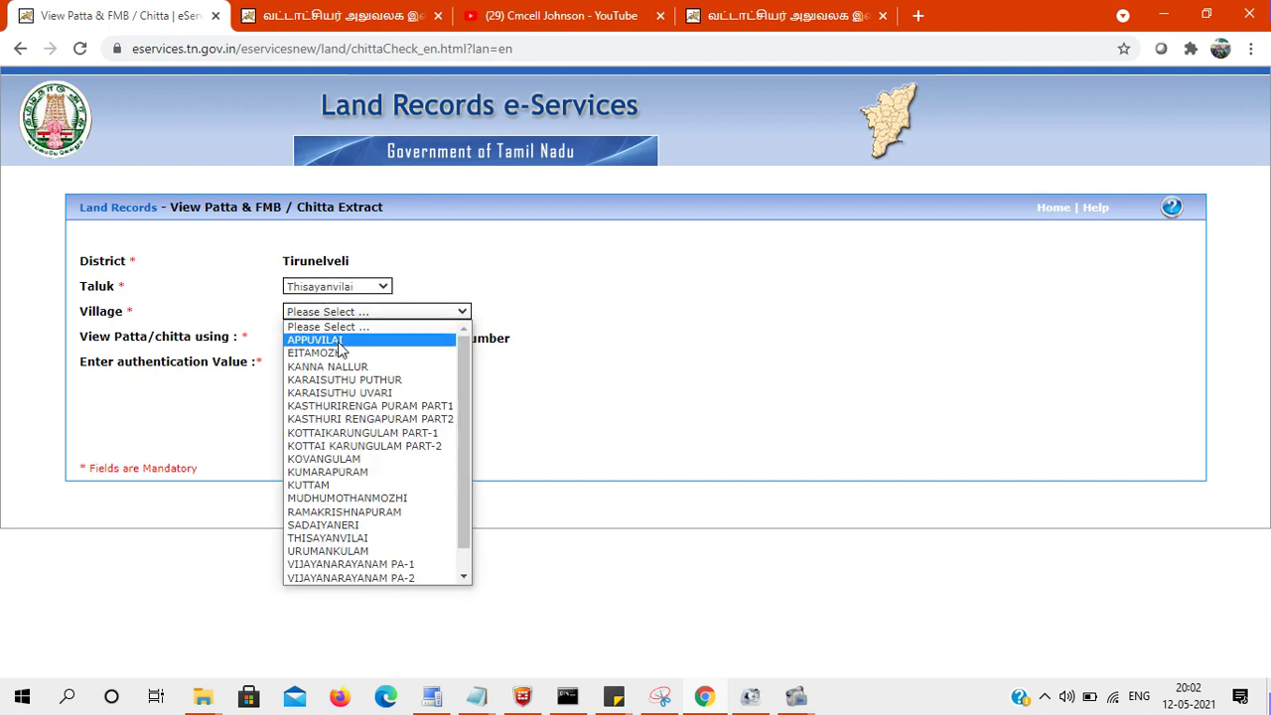
left_click(343, 356)
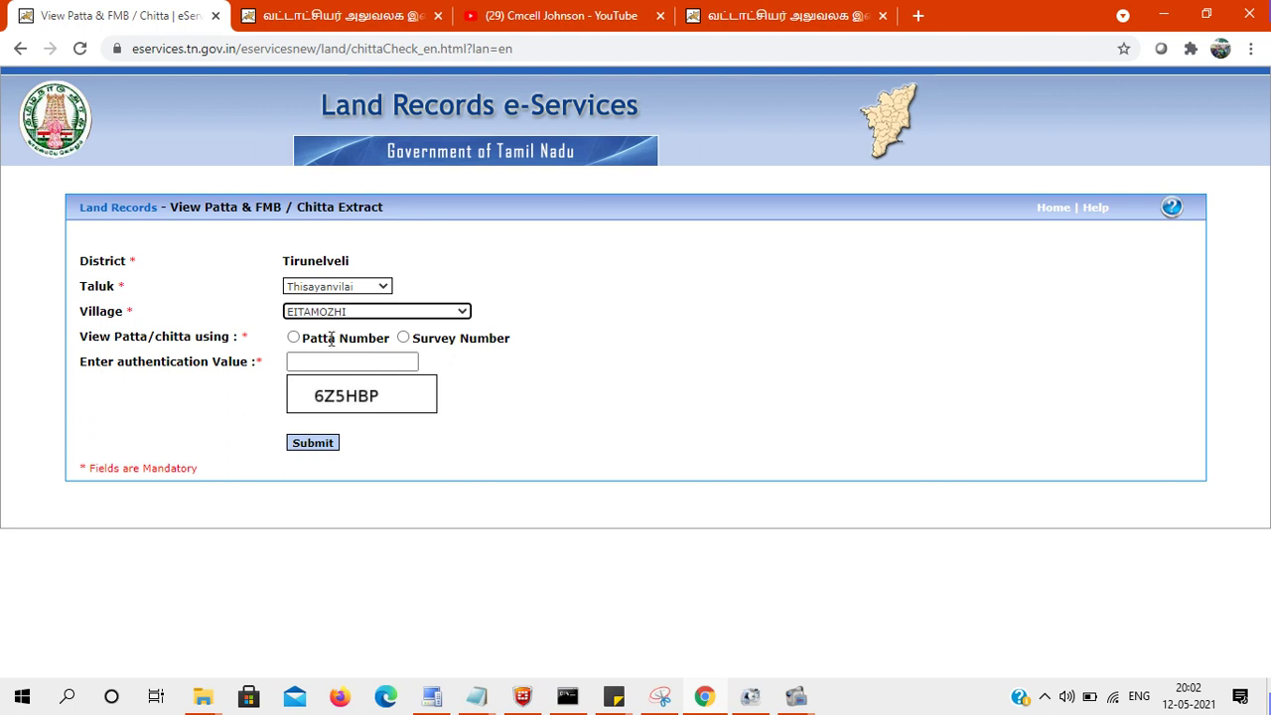
left_click(403, 339)
left_click(410, 425)
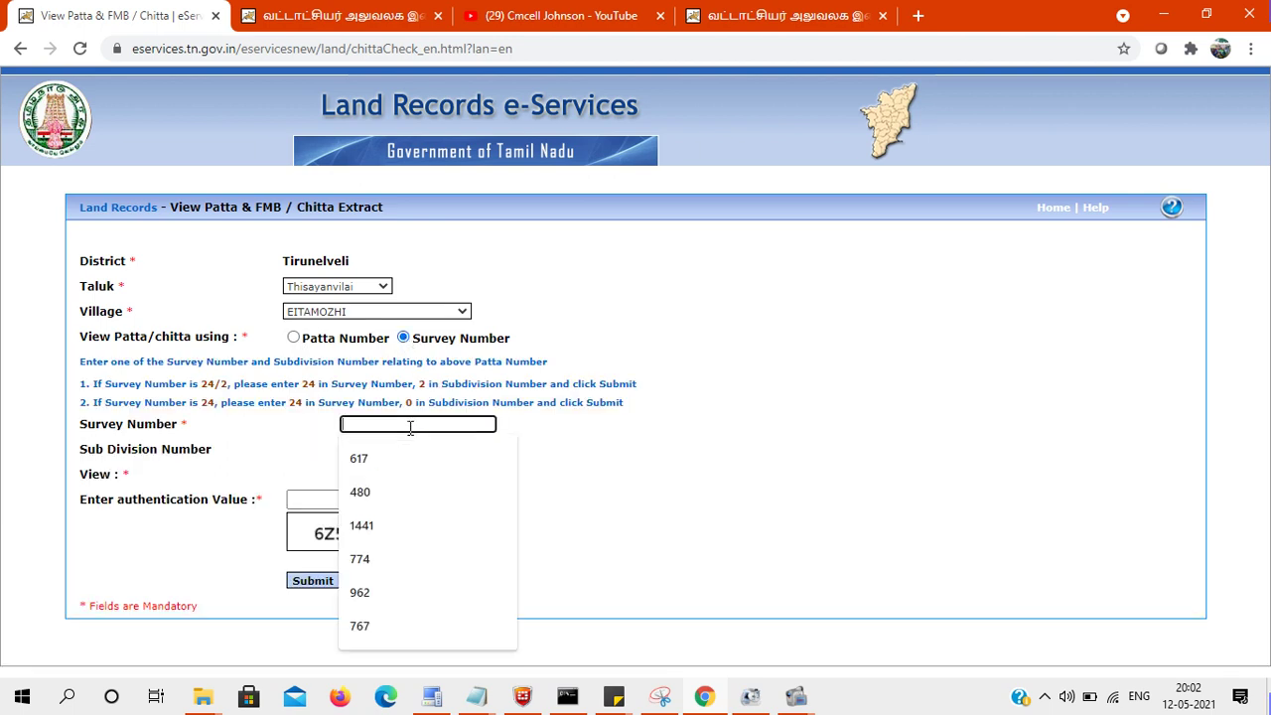
type("502")
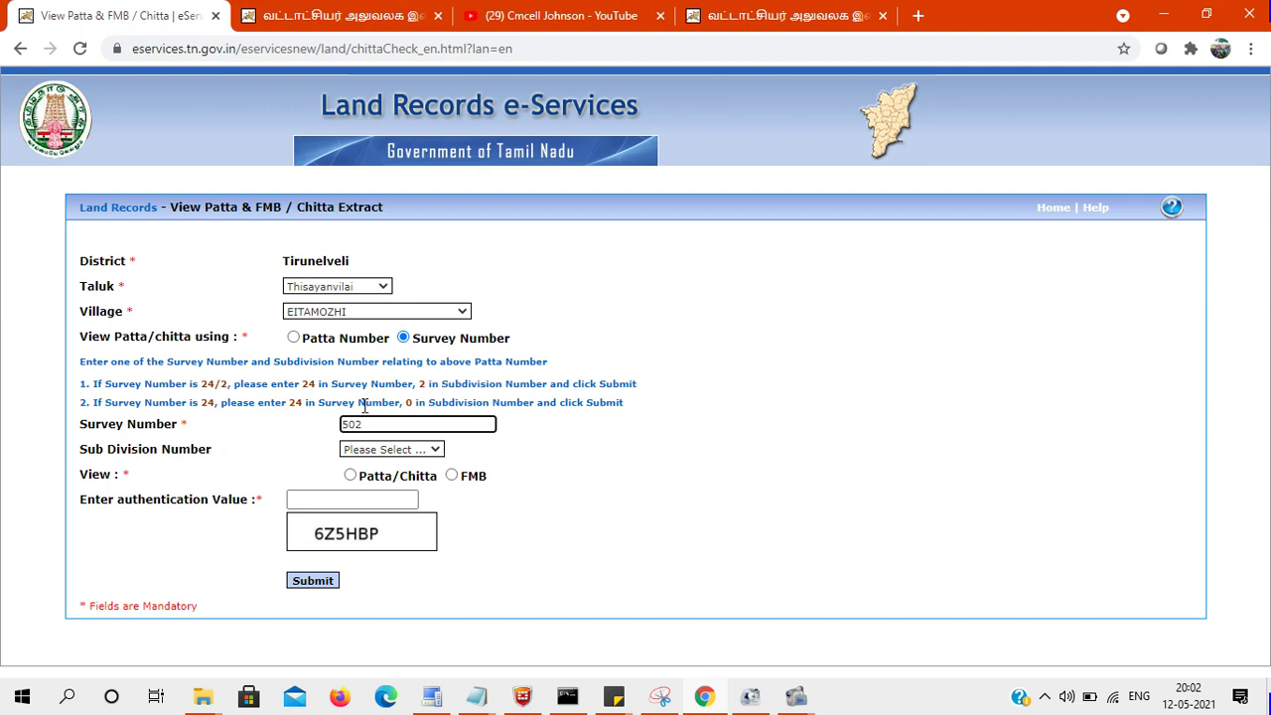
Step: Request the FMB view, enter the captcha, and submit
left_click(452, 476)
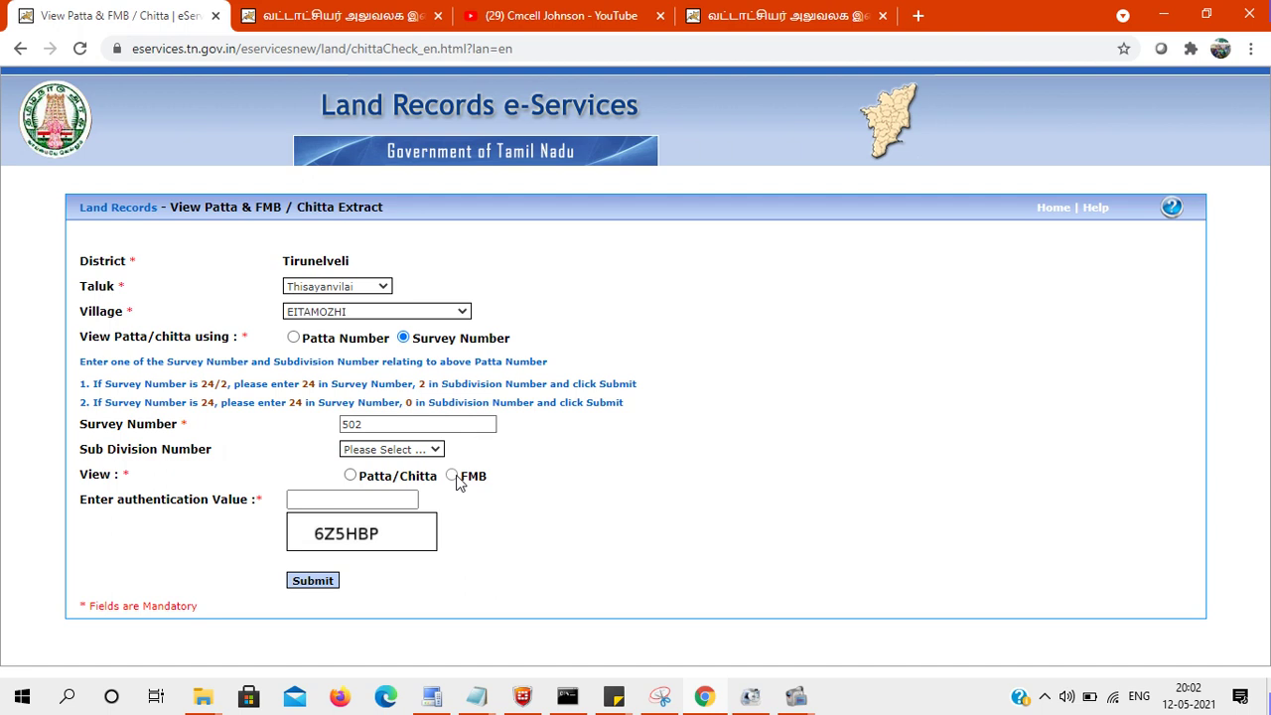
left_click(387, 499)
type("6")
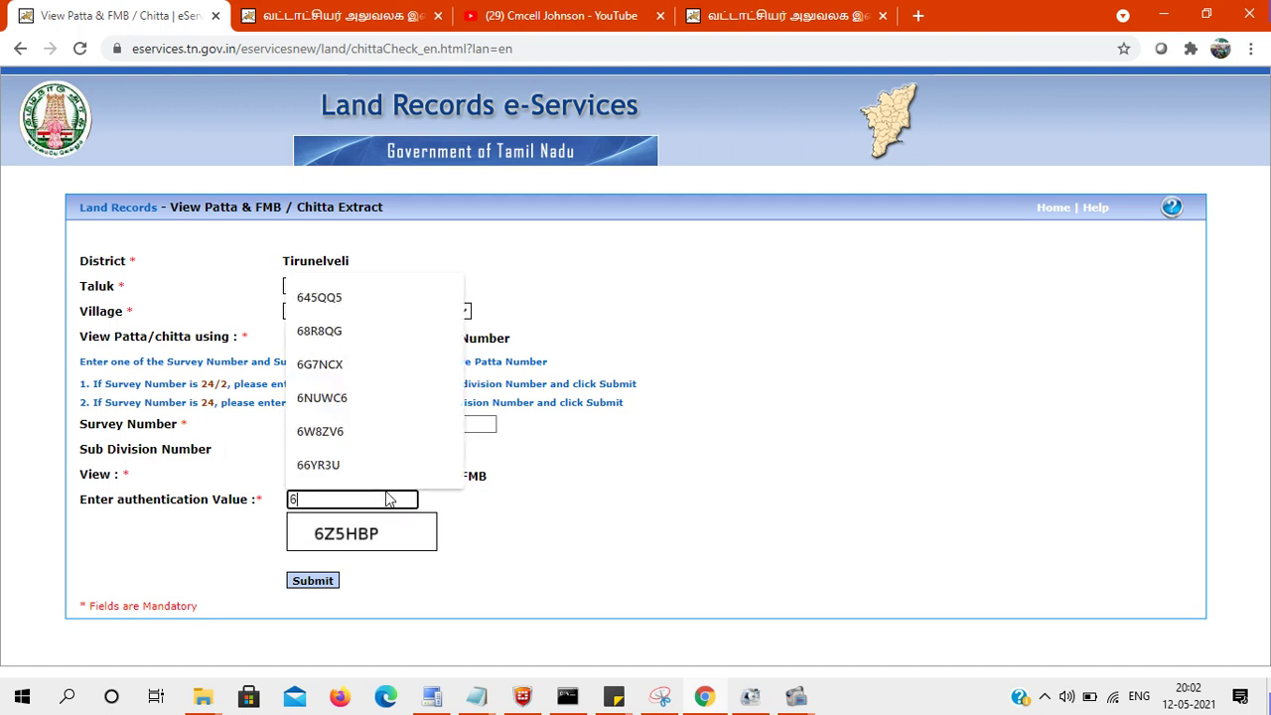
type("ZHBP")
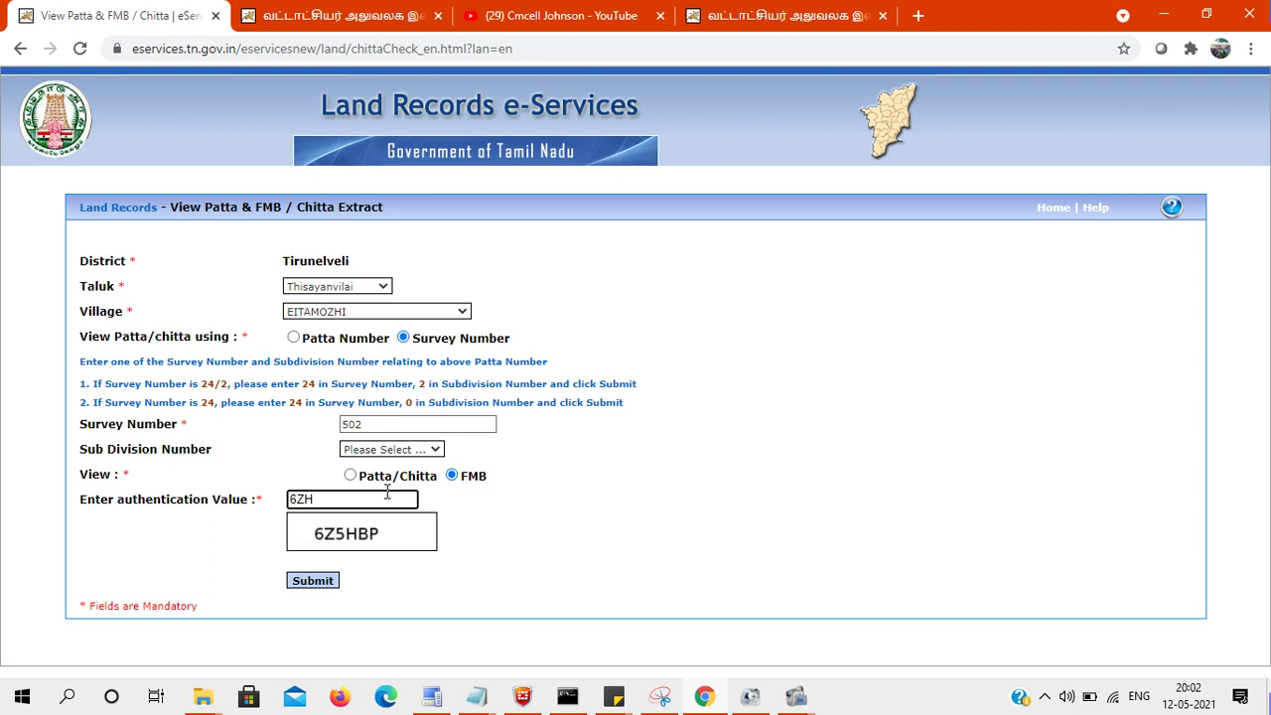
left_click(333, 584)
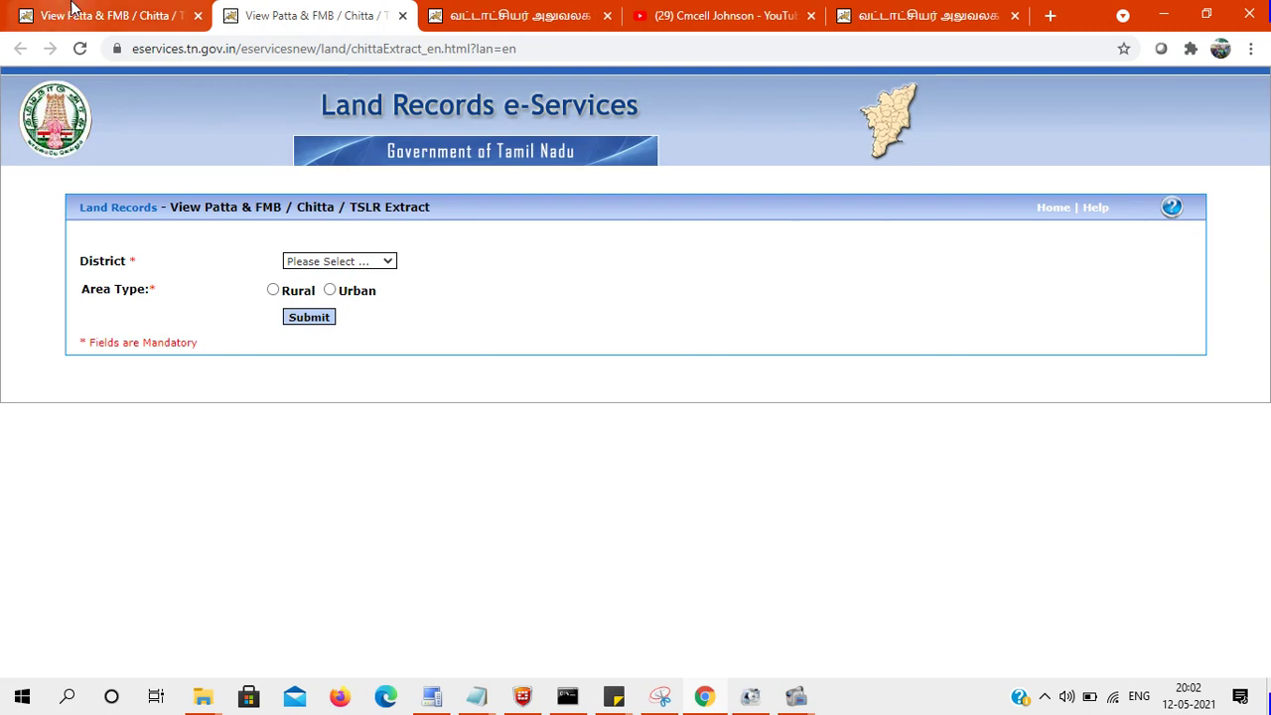
Step: Back on the first tab, select Tirunelveli district with Rural area type and submit
left_click(99, 13)
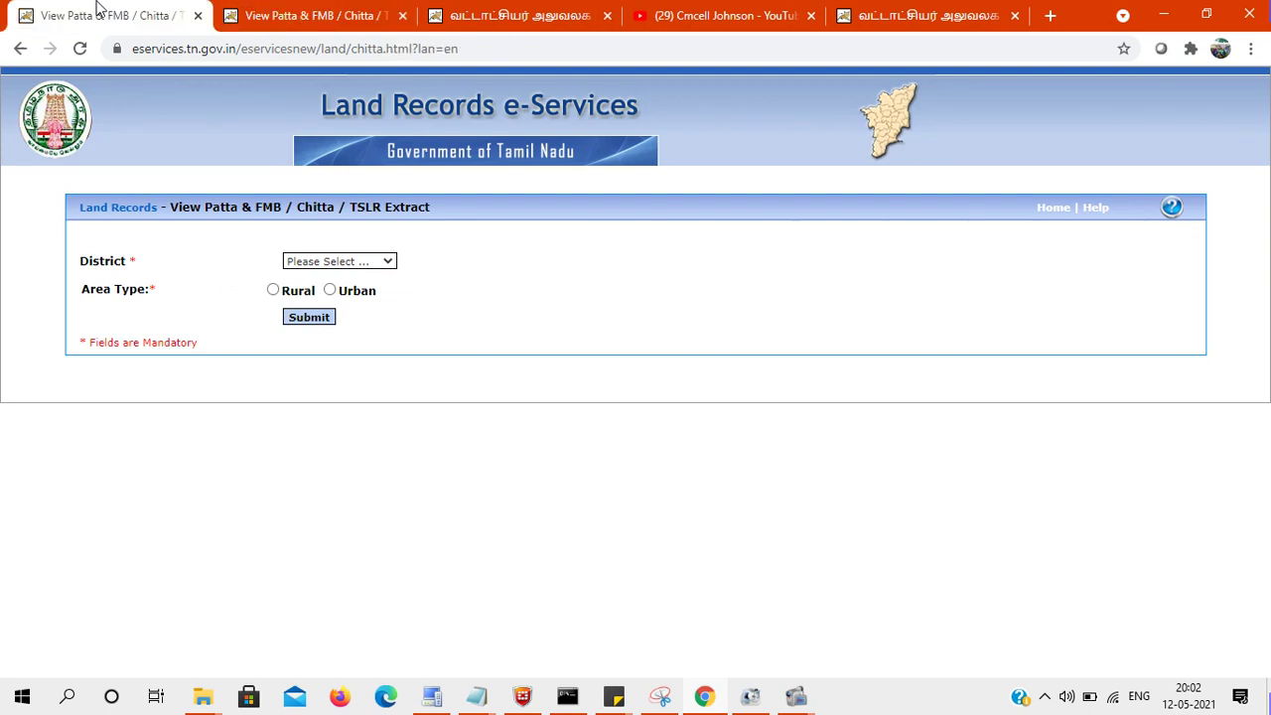
left_click(369, 264)
left_click_drag(391, 329, 394, 467)
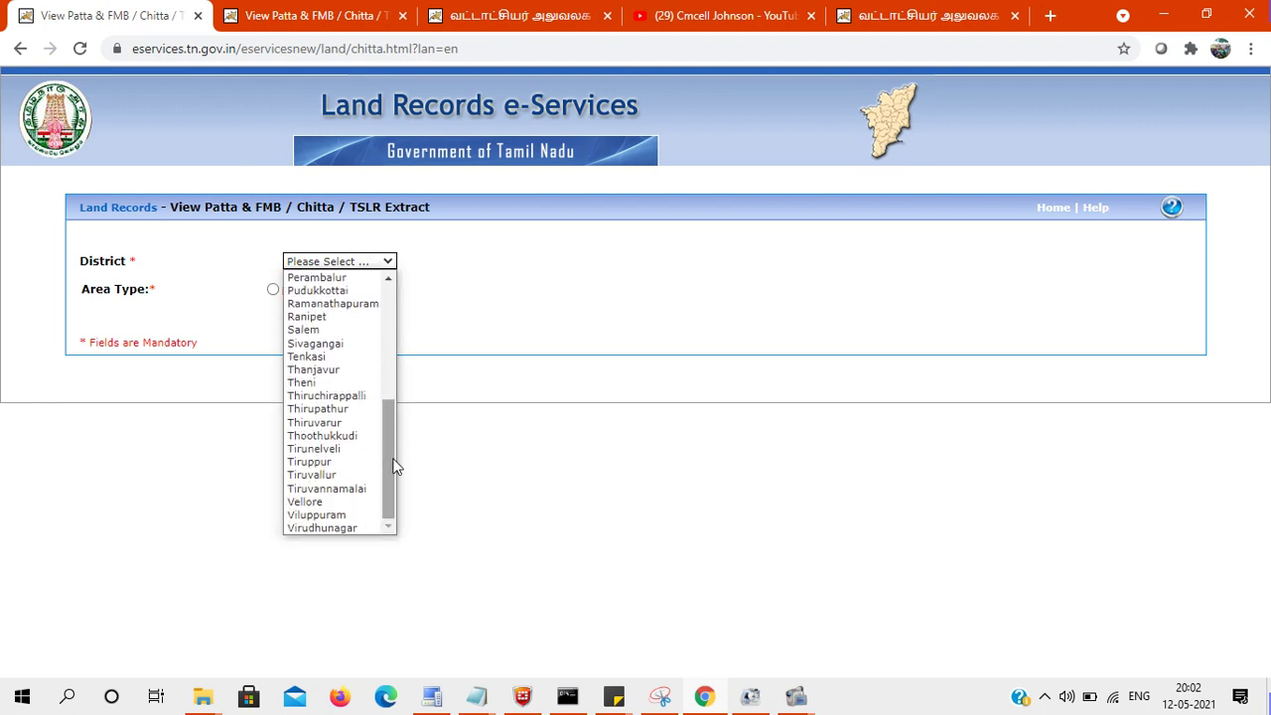
left_click(347, 449)
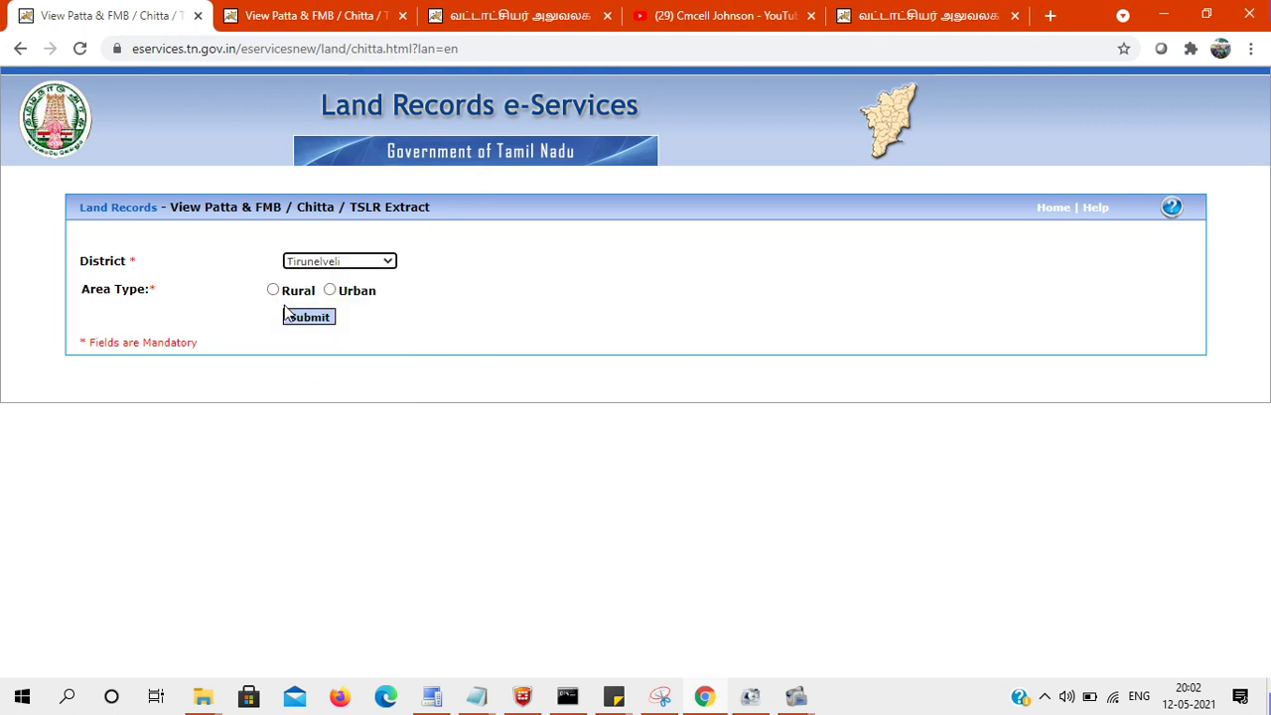
left_click(274, 290)
left_click(309, 317)
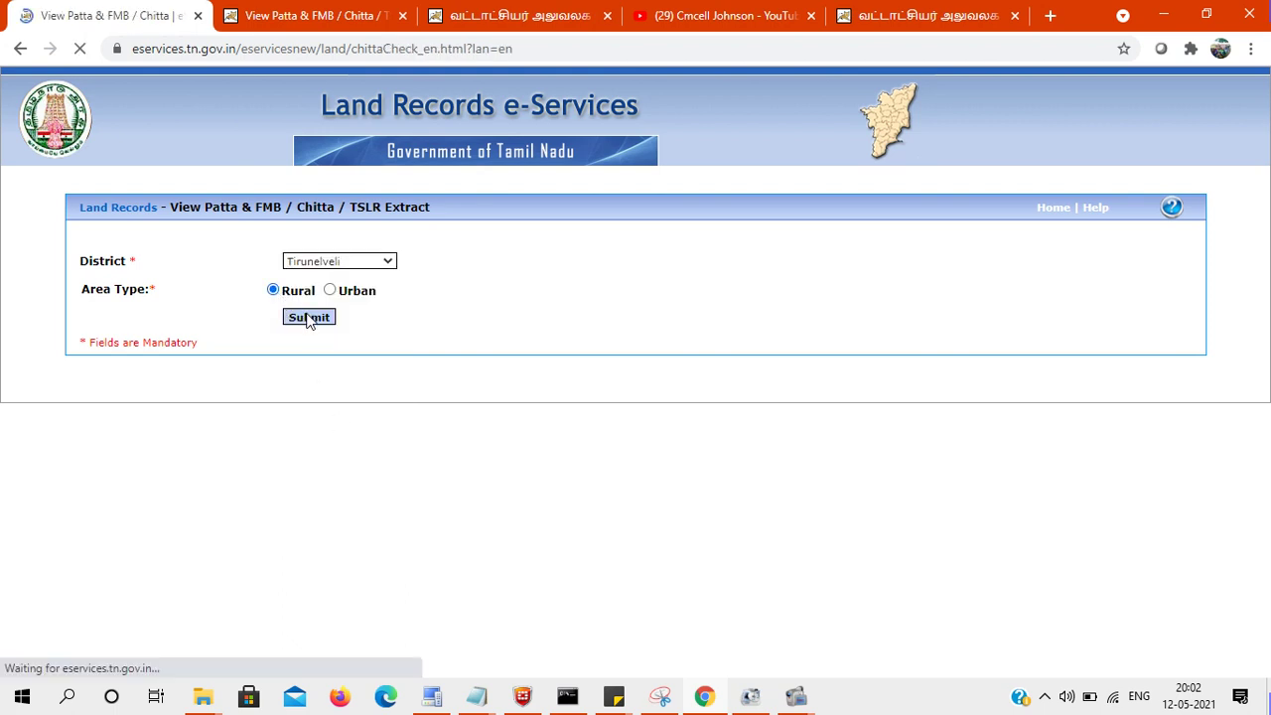
Step: Choose Thisayanvilai taluk and EITAMOZHI village, and enter survey number 617
left_click(376, 287)
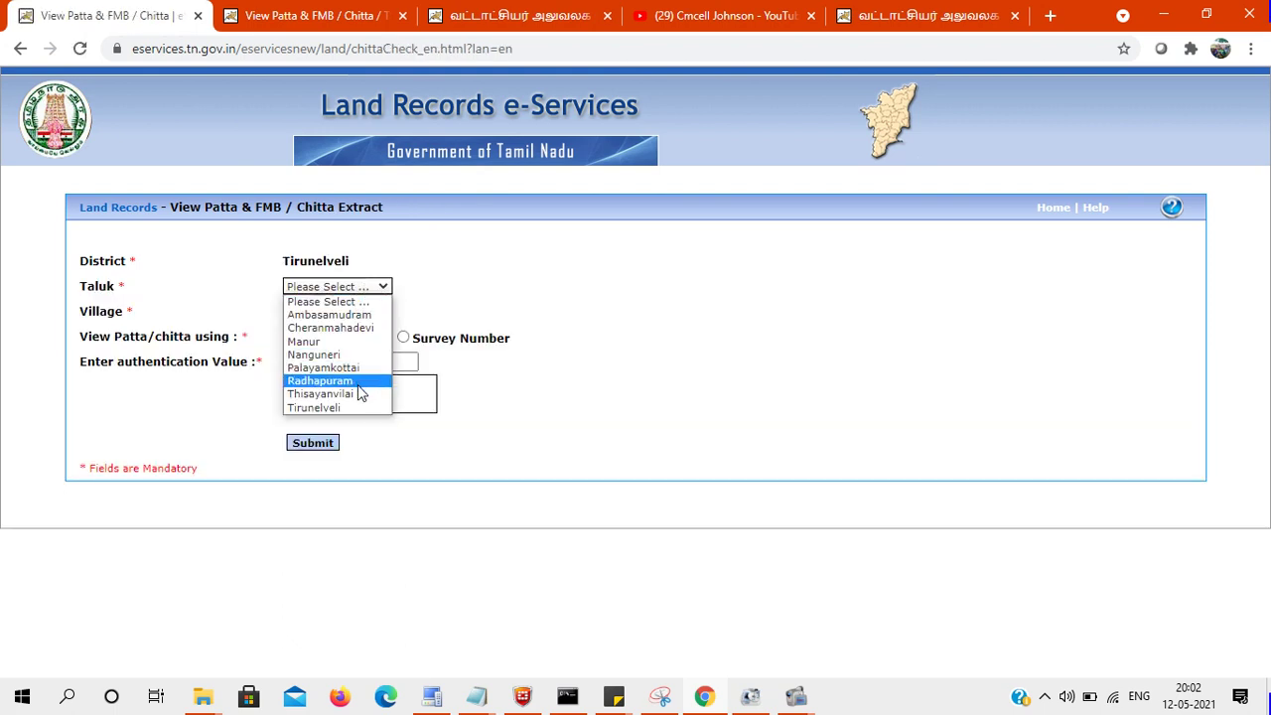
left_click(352, 398)
left_click(330, 312)
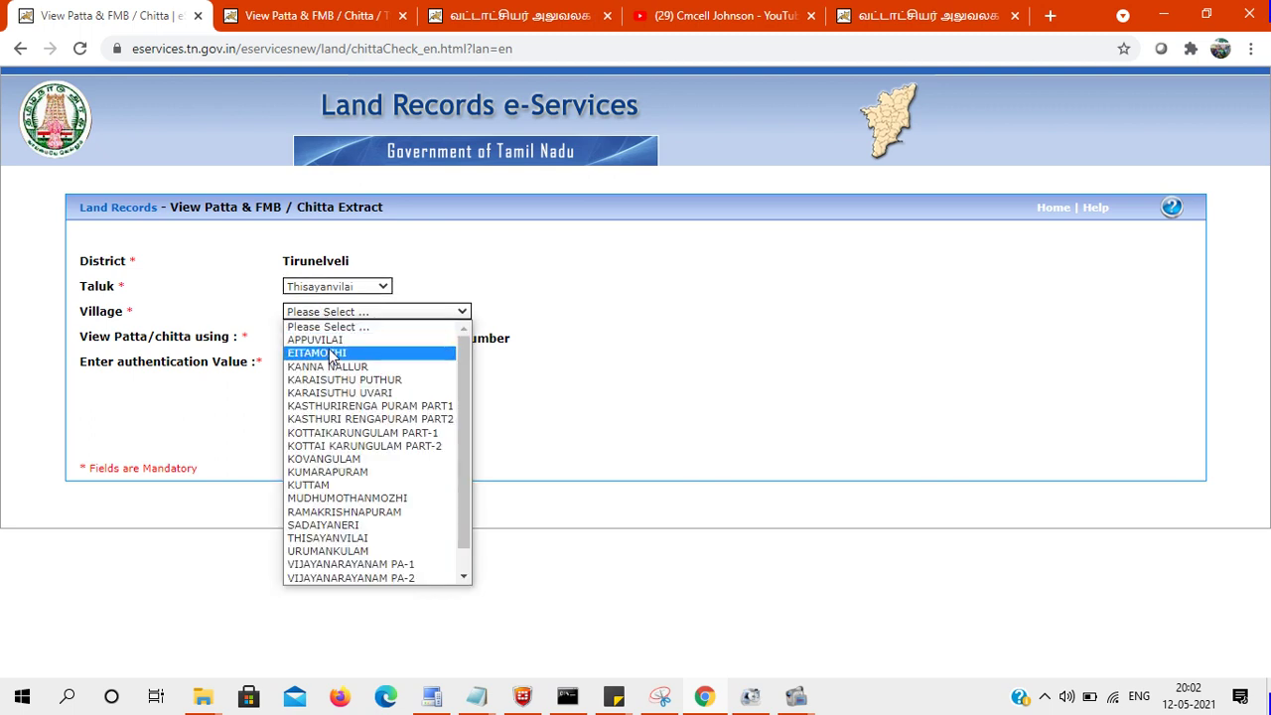
left_click(334, 353)
left_click(403, 338)
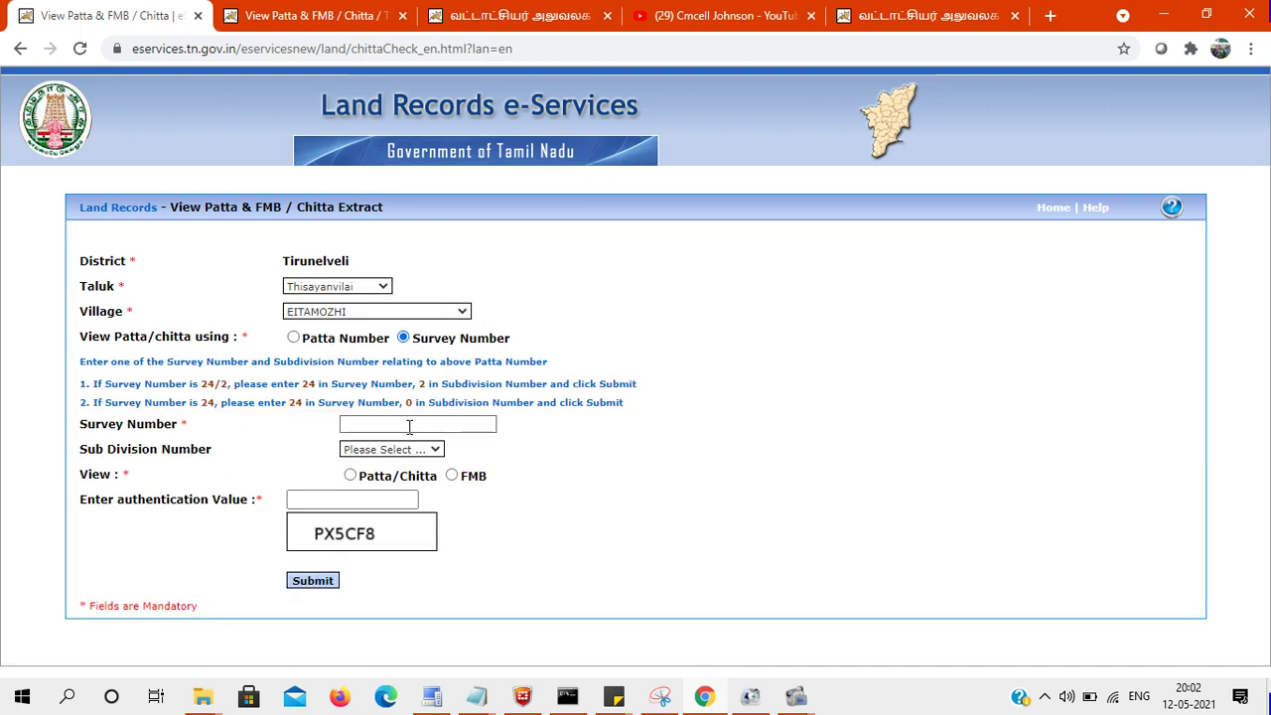
left_click(409, 427)
type("617")
Step: Leave sub division unselected, choose FMB view, enter the captcha, and submit
left_click(392, 449)
left_click(488, 451)
left_click(451, 474)
left_click(392, 500)
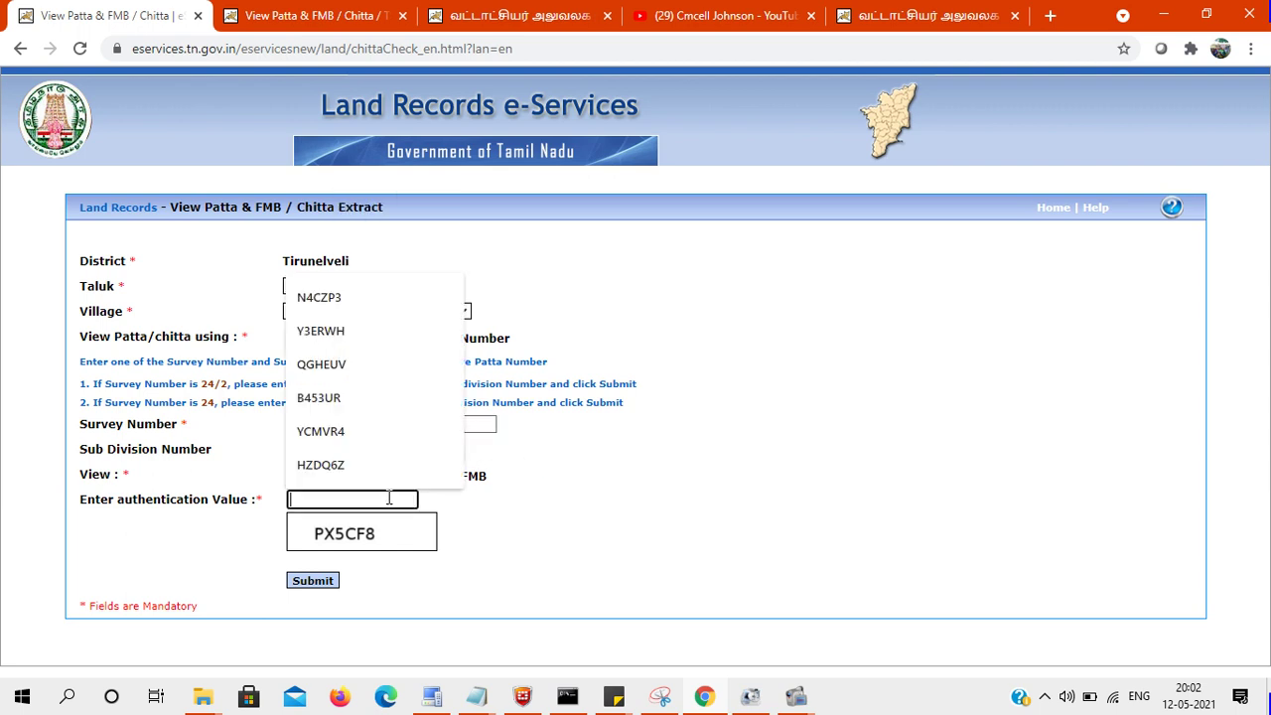
type("PX5CF8")
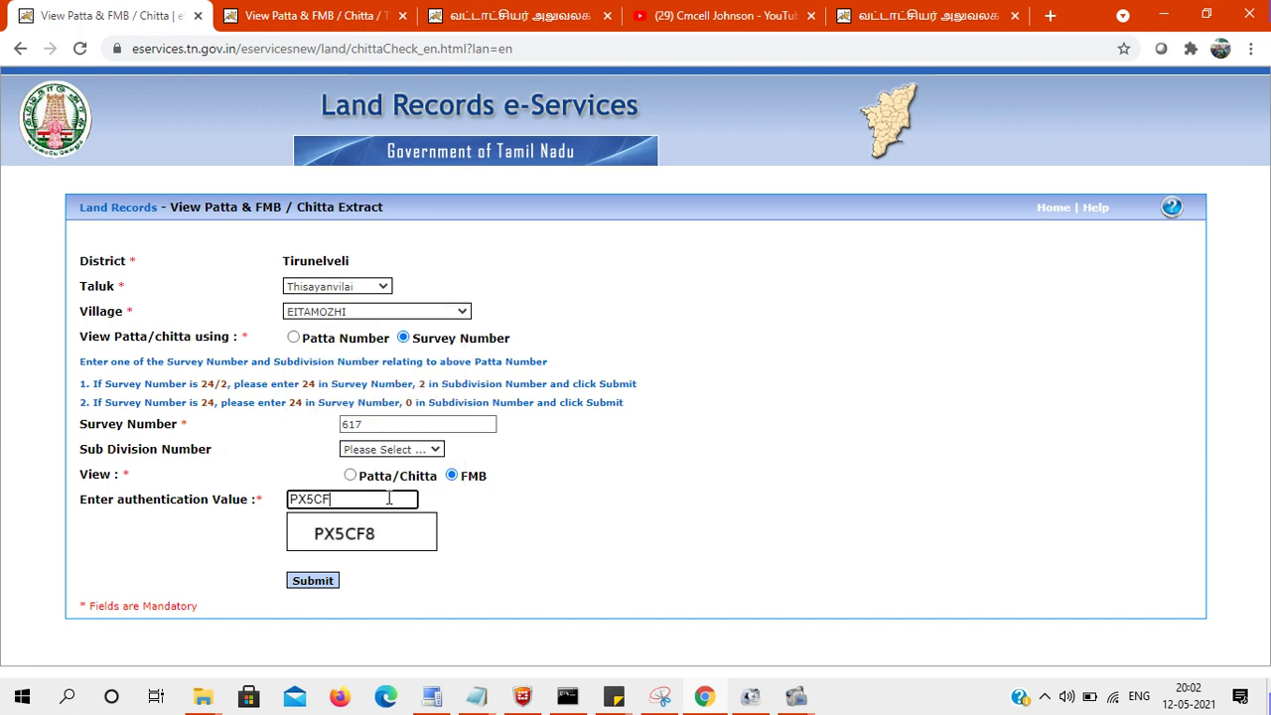
left_click(330, 584)
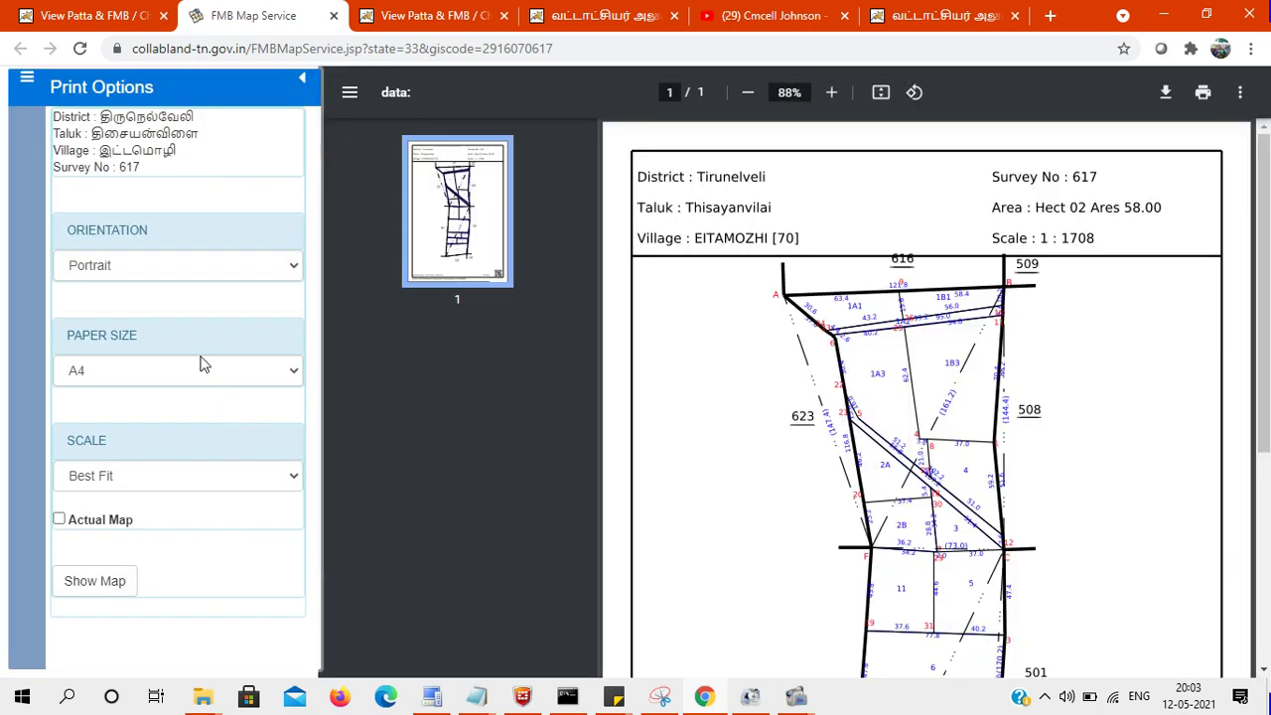
Step: Zoom the survey 617 FMB sketch out to 67%, scroll through it, and return to the first tab
left_click(748, 92)
left_click(748, 92)
left_click(748, 93)
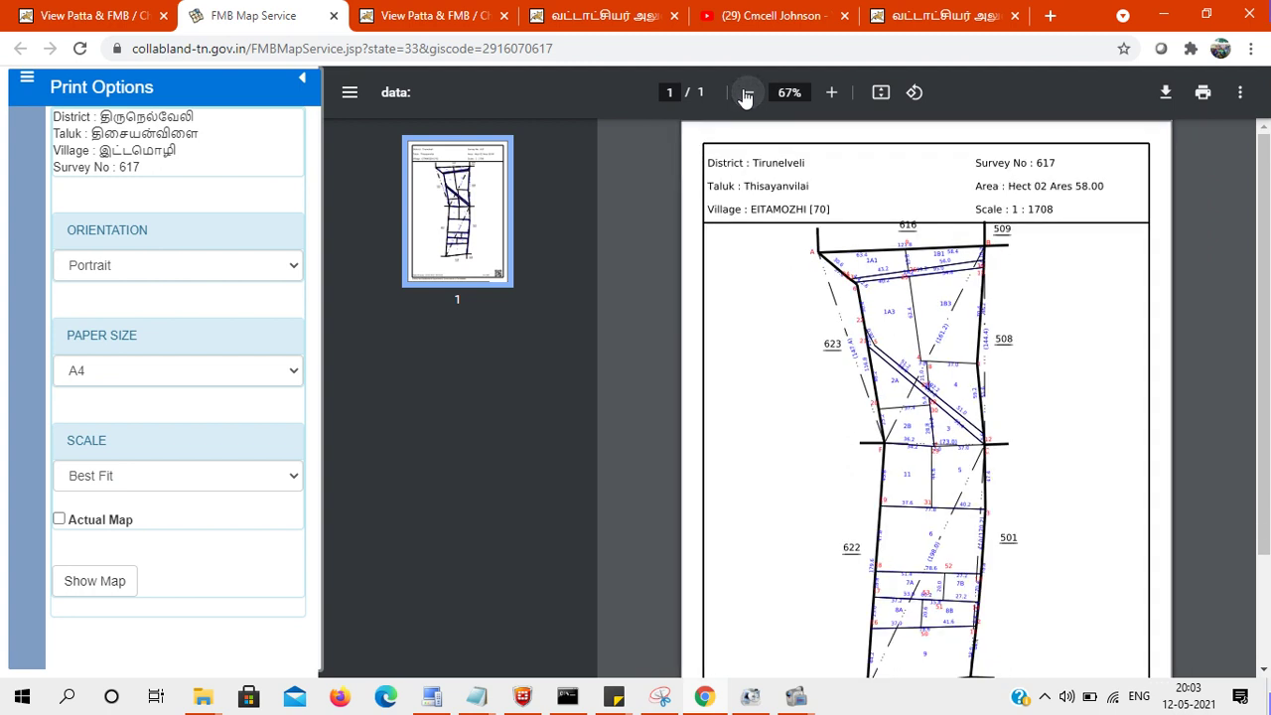
scroll(1268, 212, "down", 3)
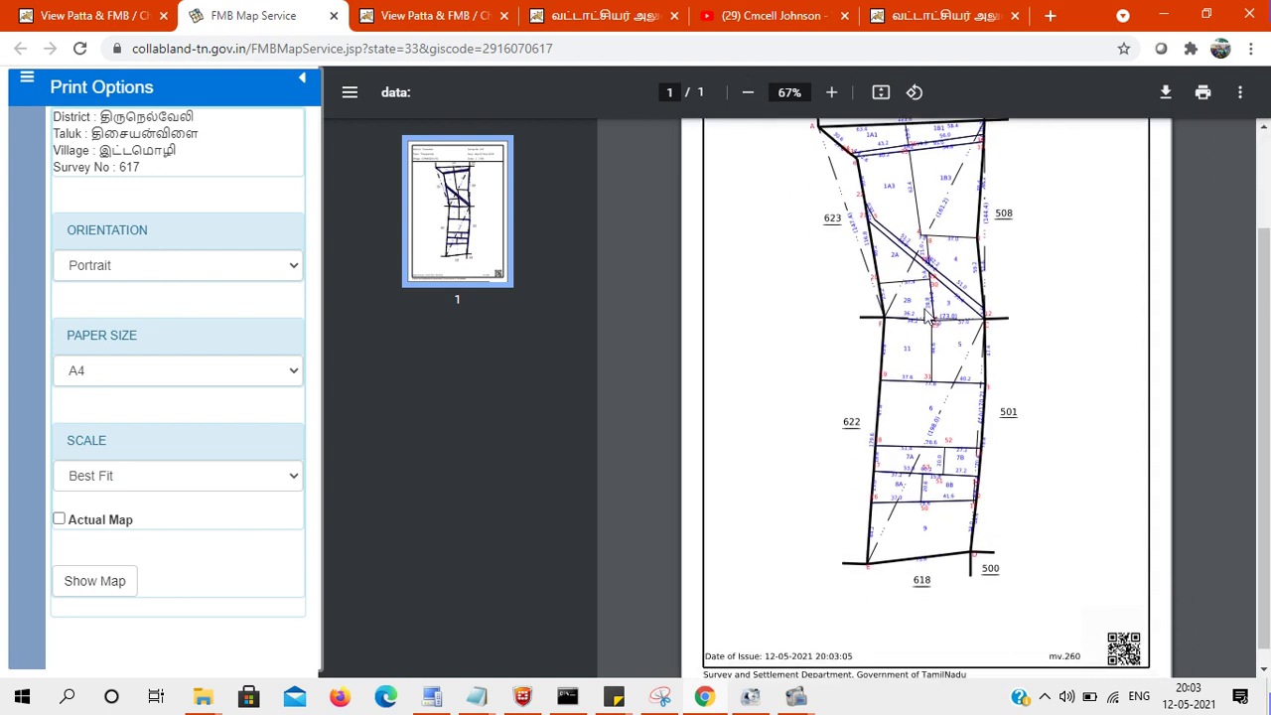
scroll(1268, 374, "down", 1)
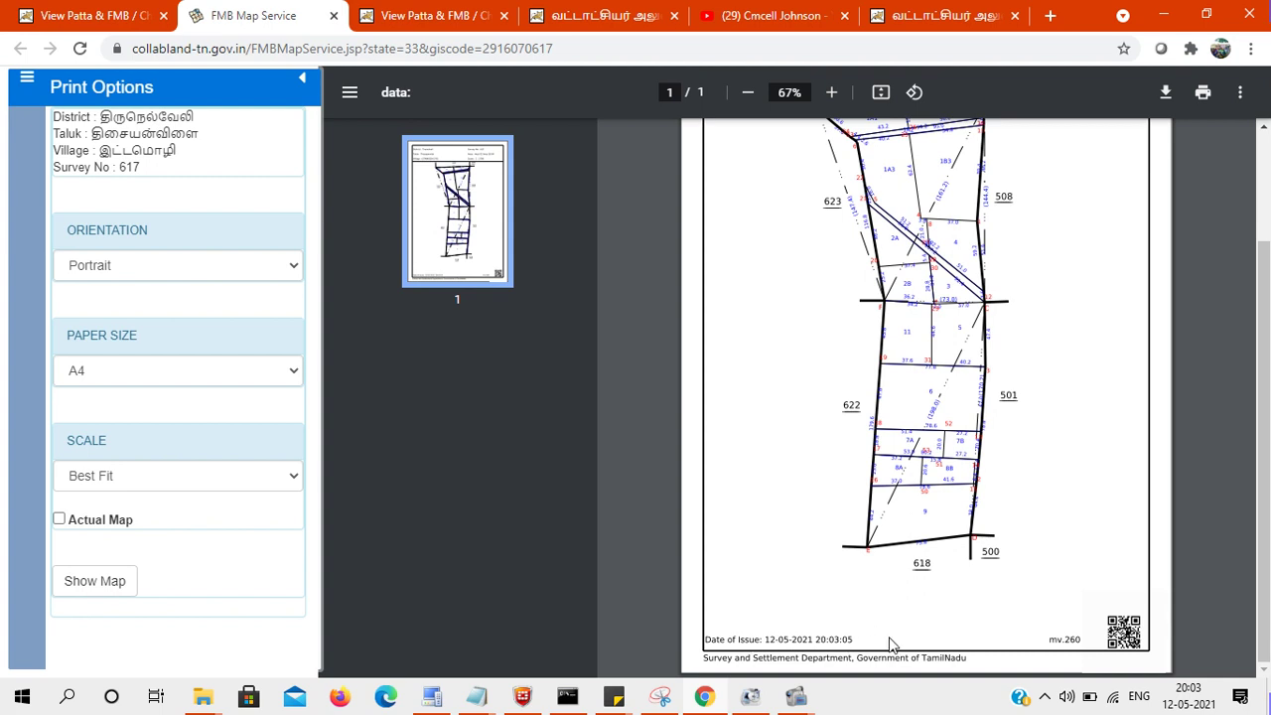
scroll(1265, 447, "up", 3)
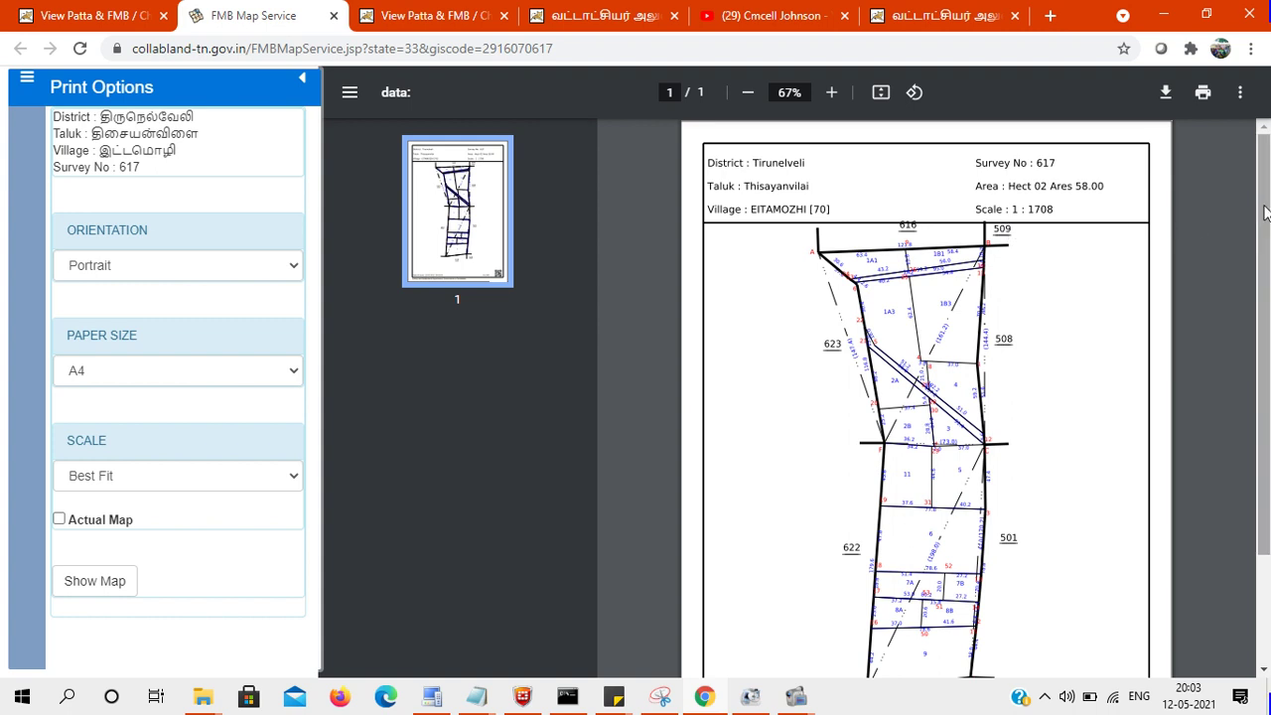
left_click_drag(1261, 238, 1259, 345)
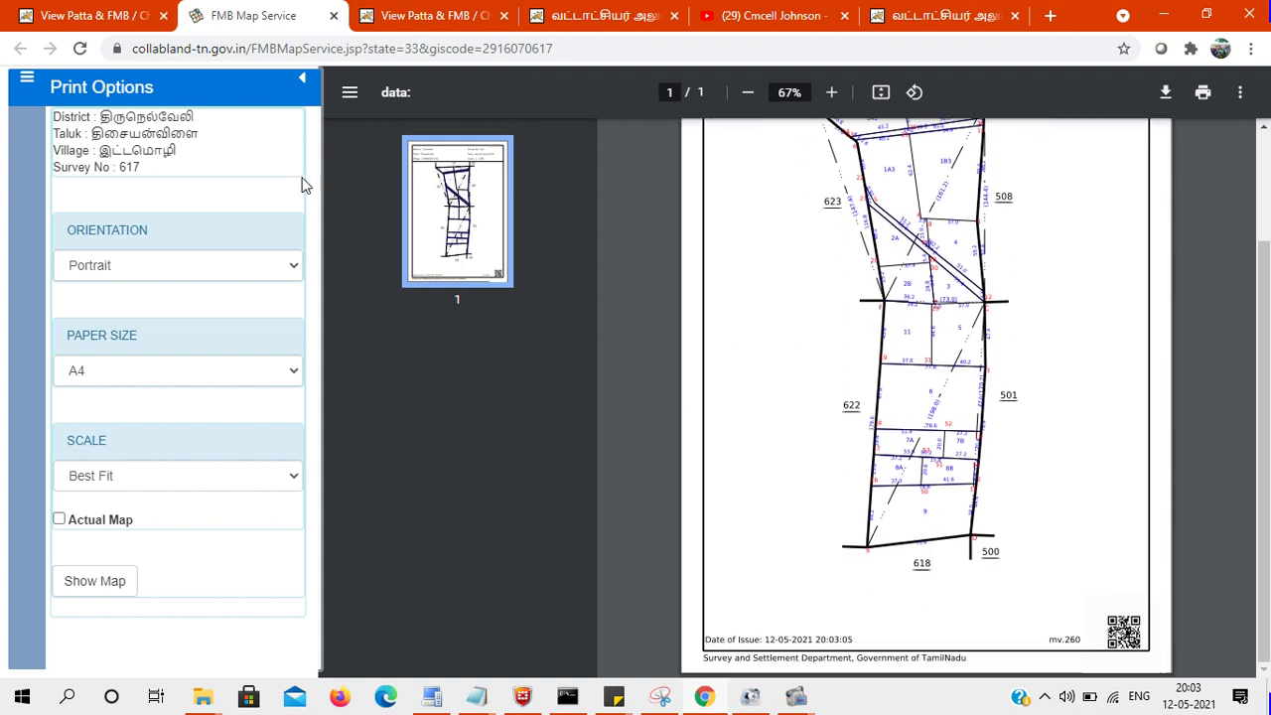
left_click(75, 14)
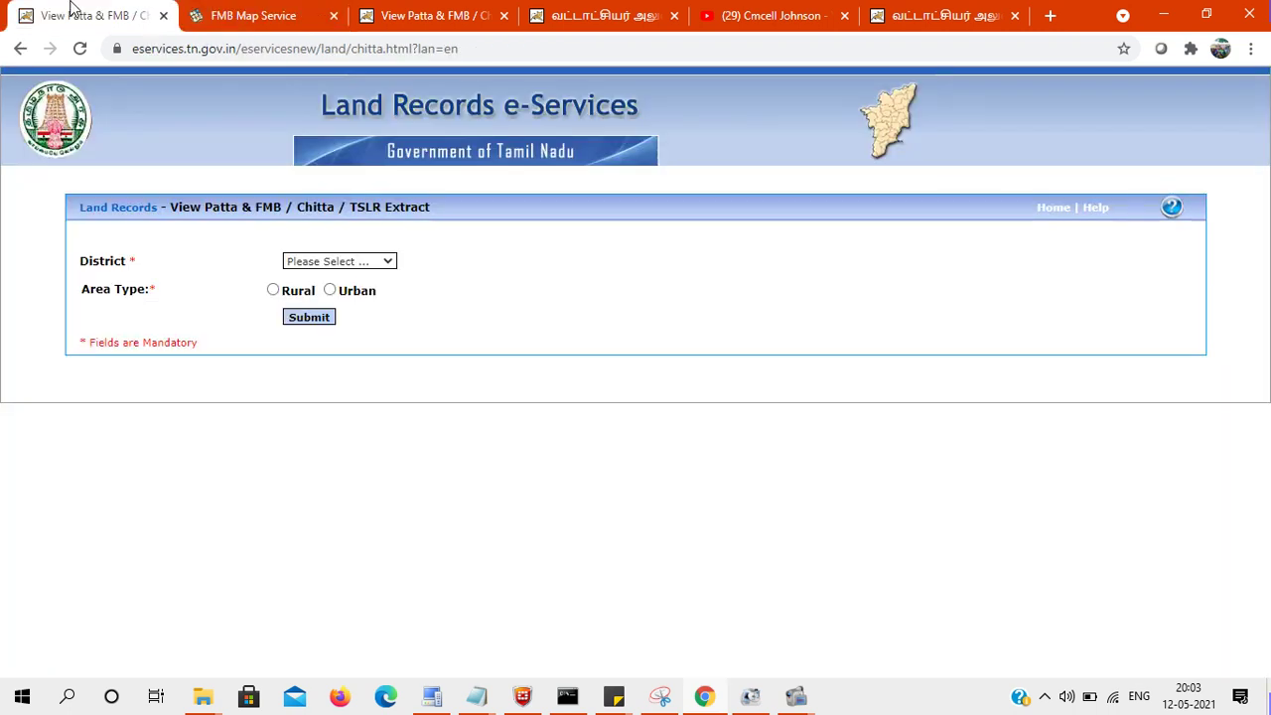
Step: Select Tirunelveli district with Rural area type and submit
left_click(352, 262)
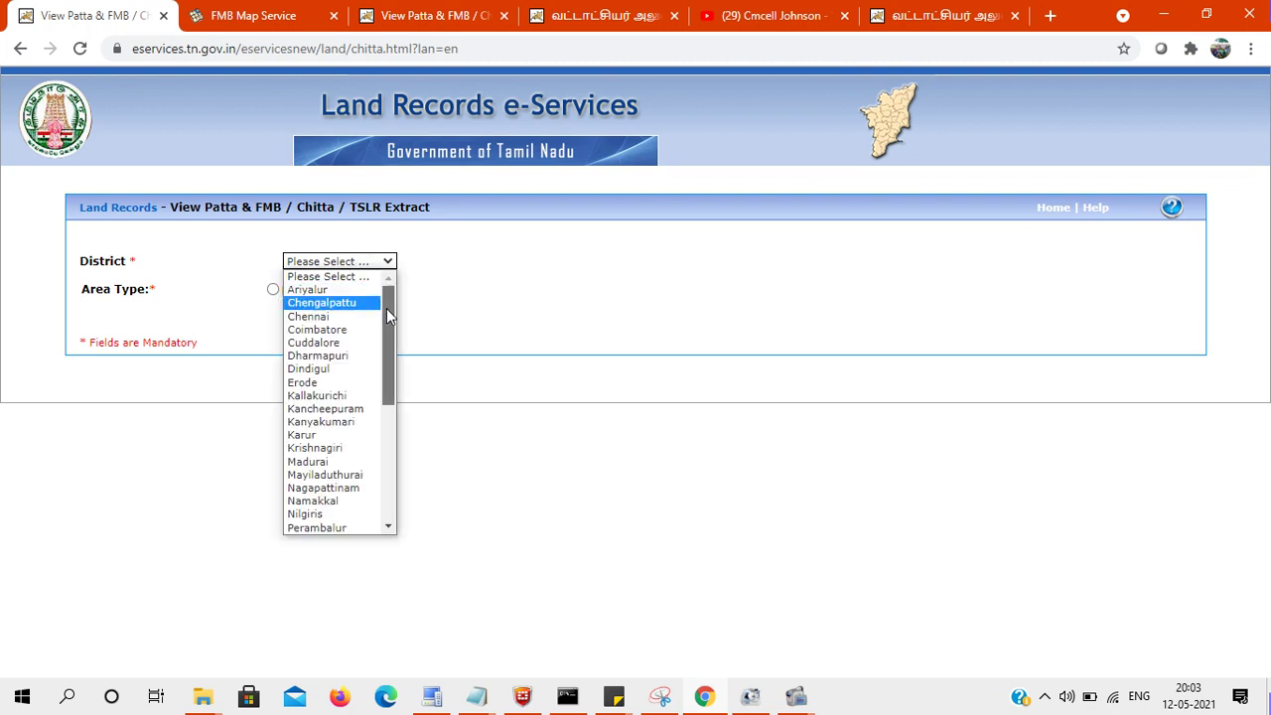
left_click_drag(388, 291, 395, 429)
left_click(328, 448)
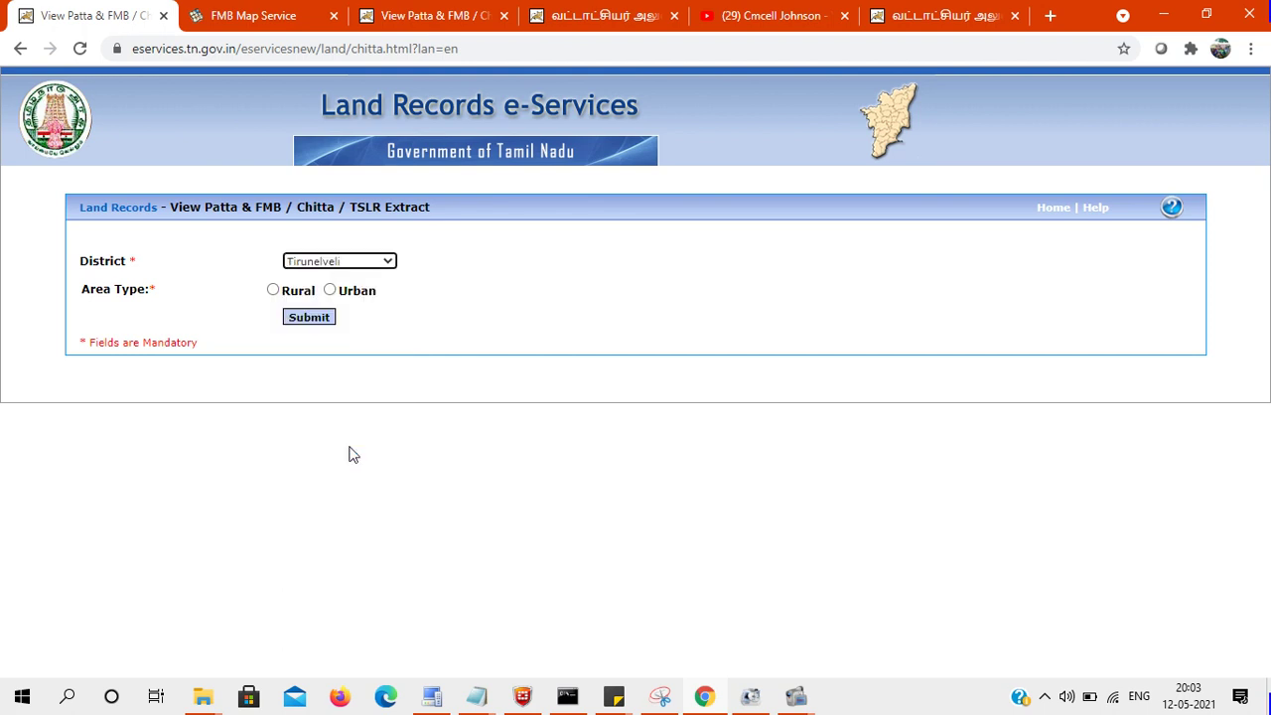
left_click(275, 291)
left_click(311, 320)
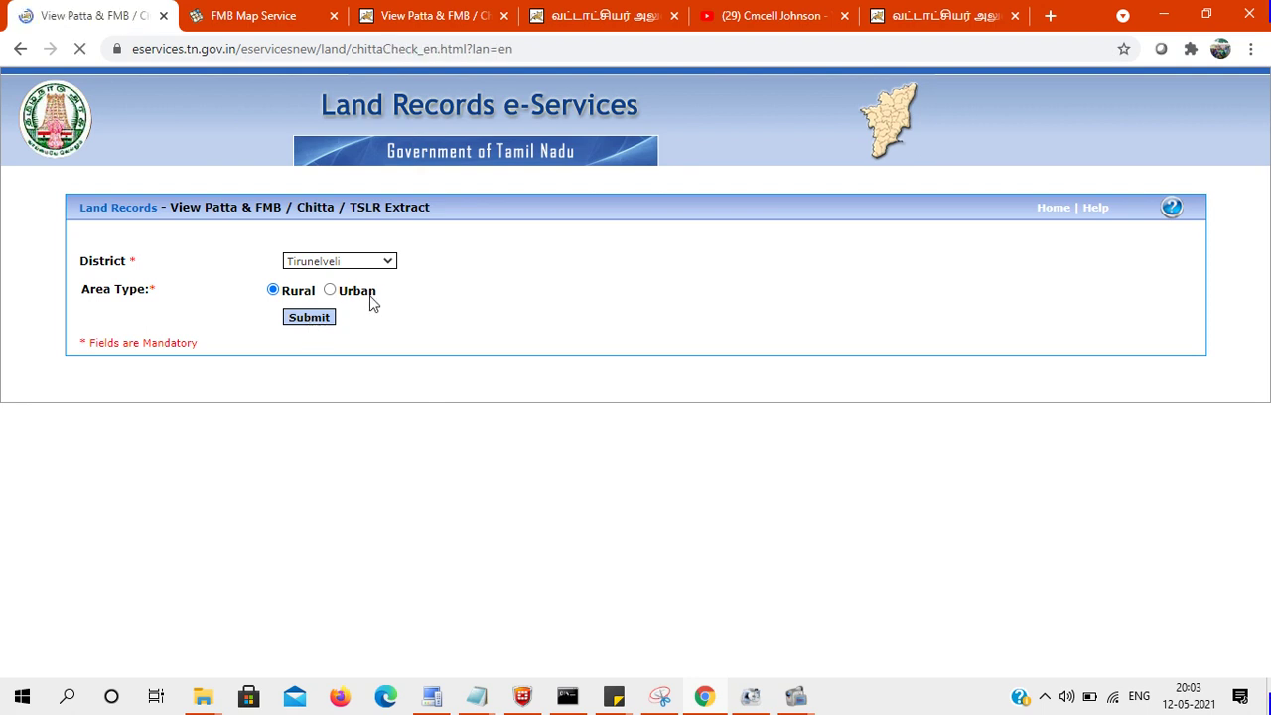
Step: Choose Thisayanvilai taluk and EITAMOZHI village, and enter survey number 617
left_click(353, 287)
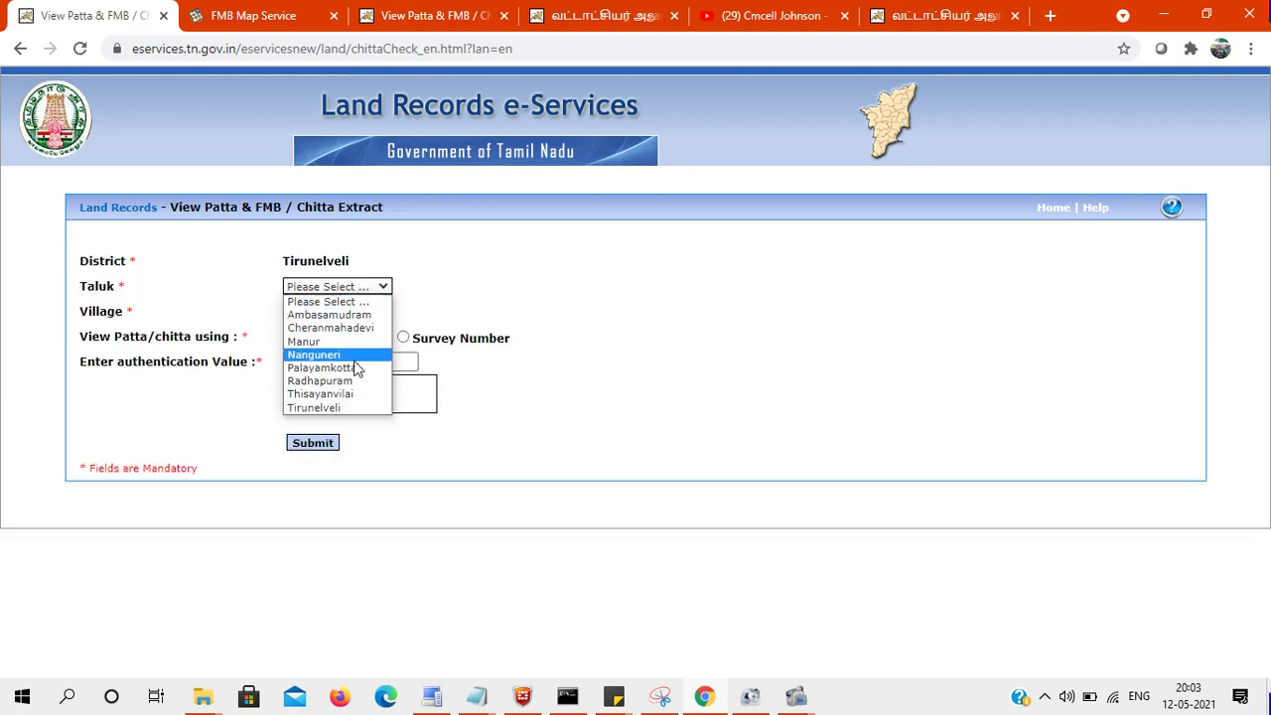
left_click(353, 395)
left_click(344, 314)
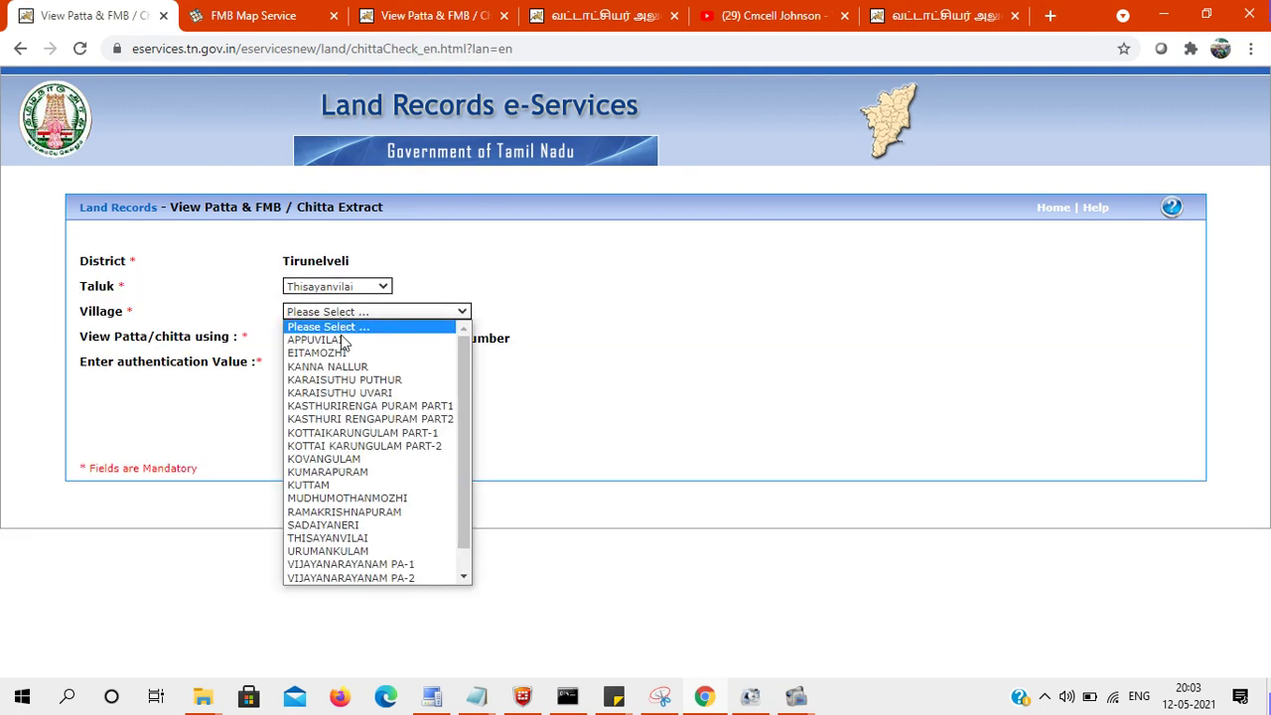
left_click(345, 353)
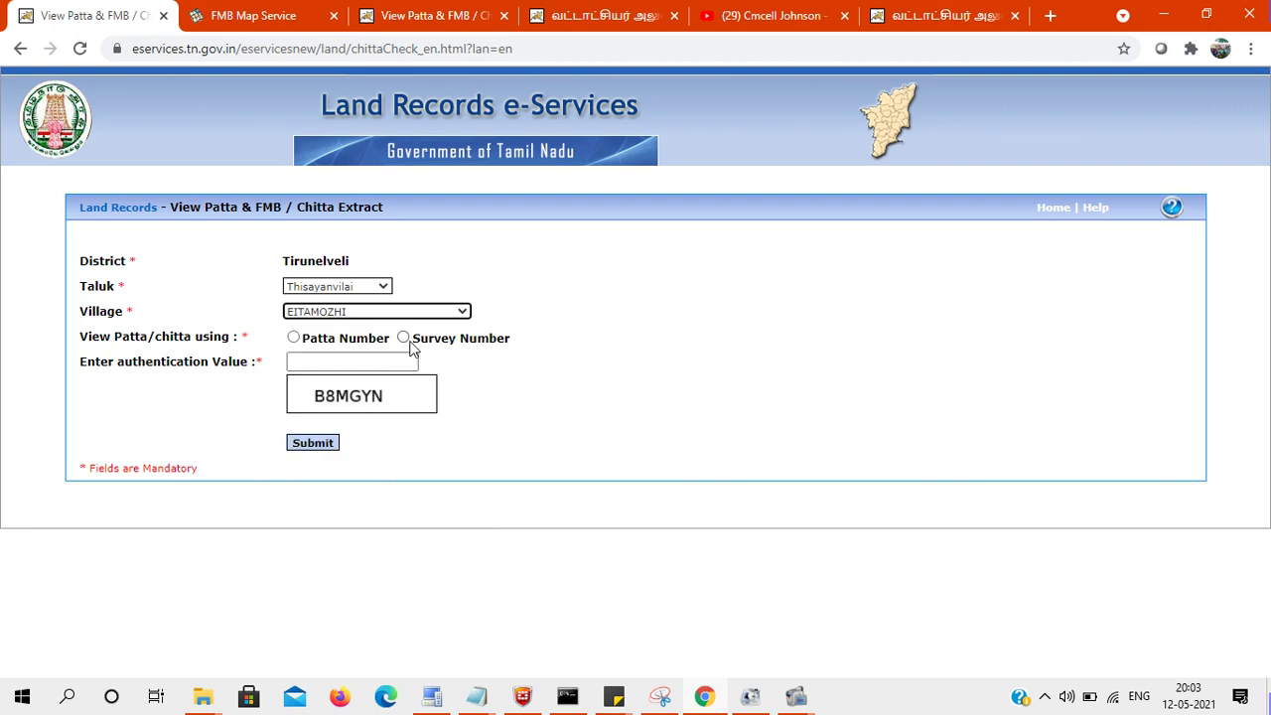
left_click(403, 338)
left_click(424, 425)
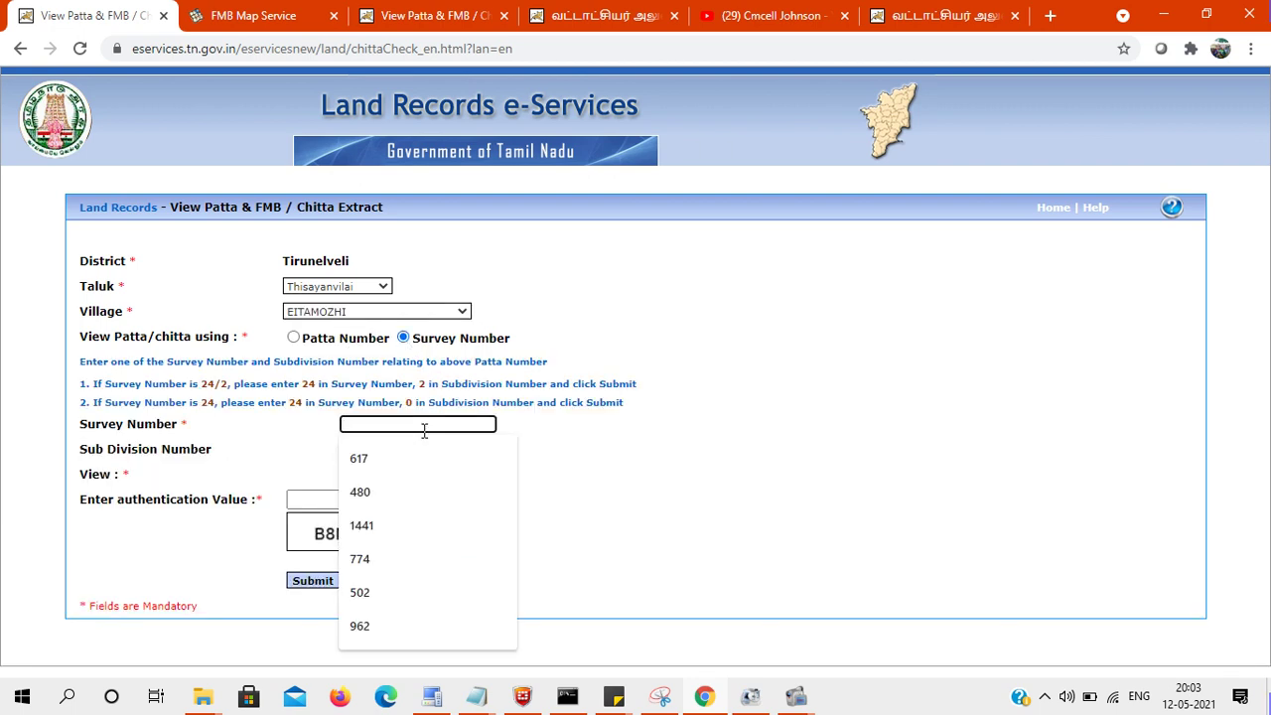
type("617")
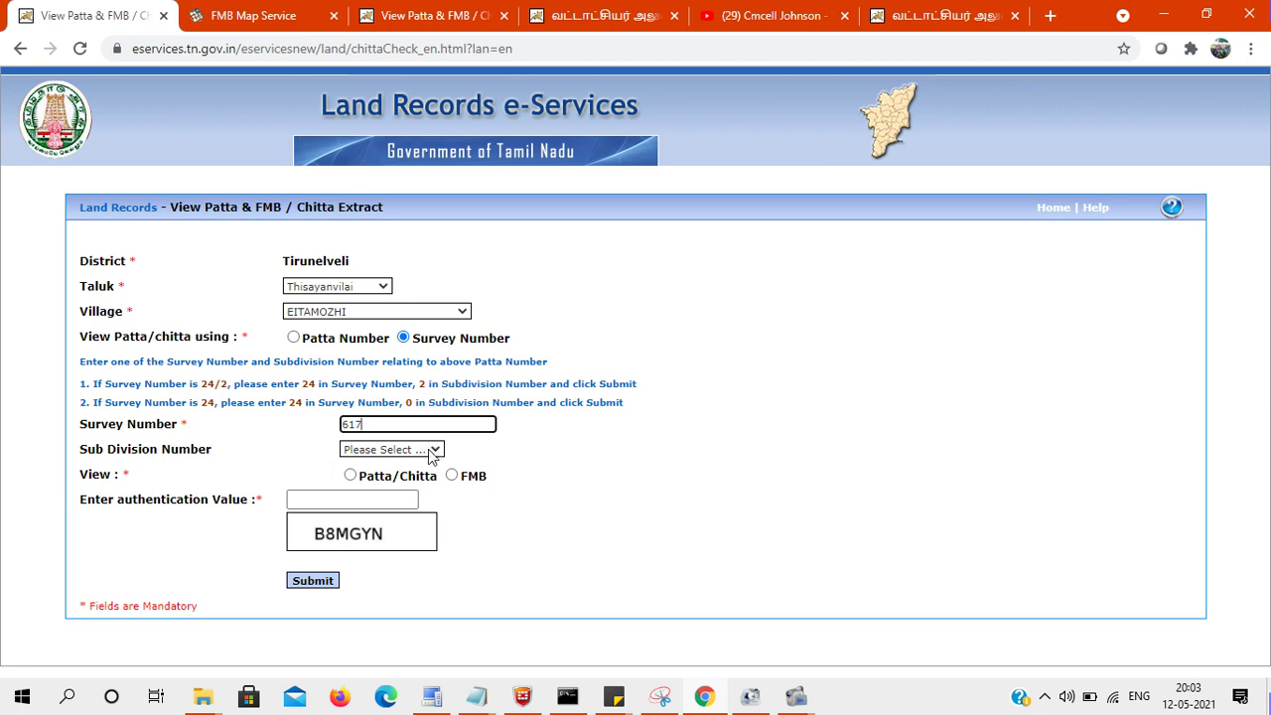
Step: Pick sub division 2B, choose Patta/Chitta view, enter the captcha, and submit
left_click(430, 450)
left_click(430, 451)
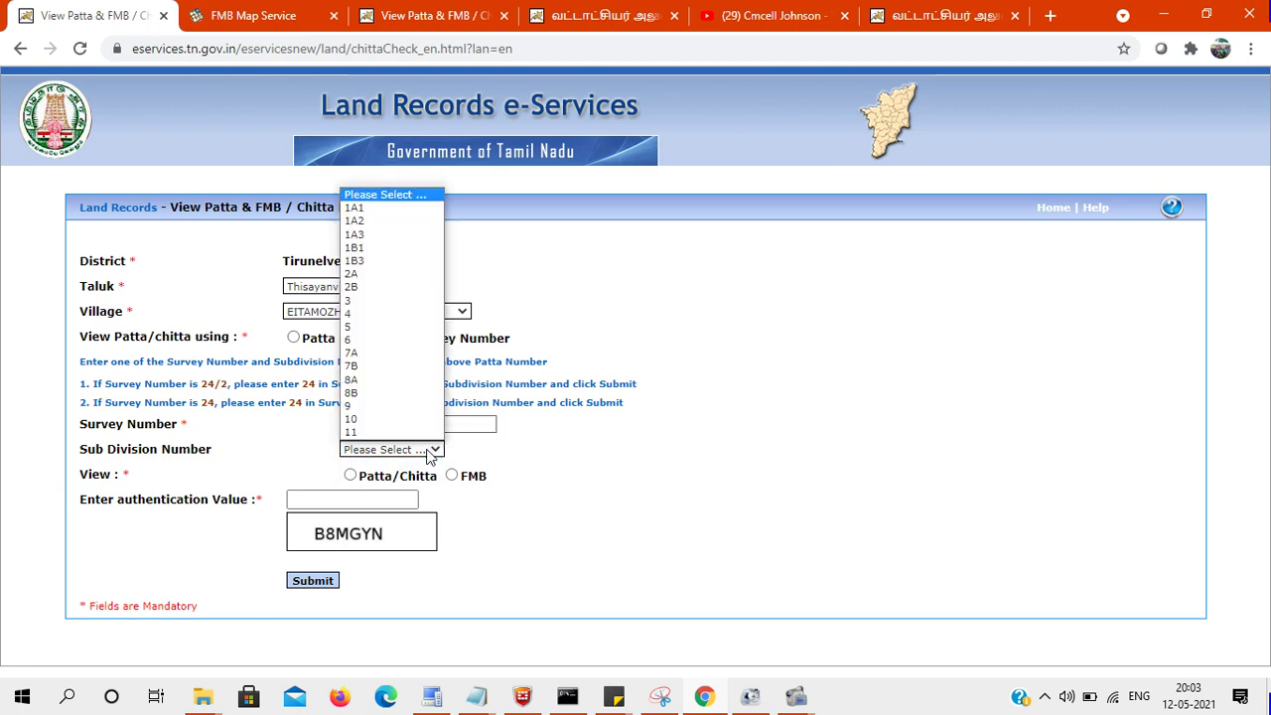
left_click(383, 287)
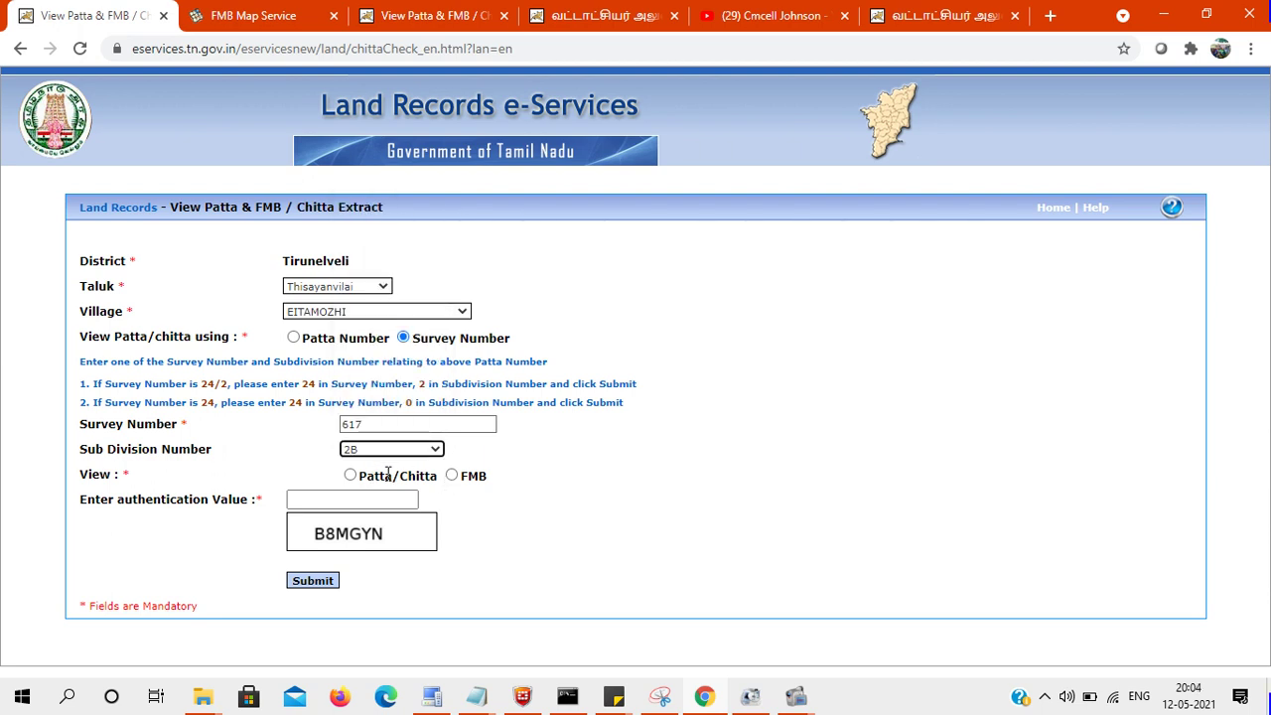
left_click(350, 475)
left_click(358, 499)
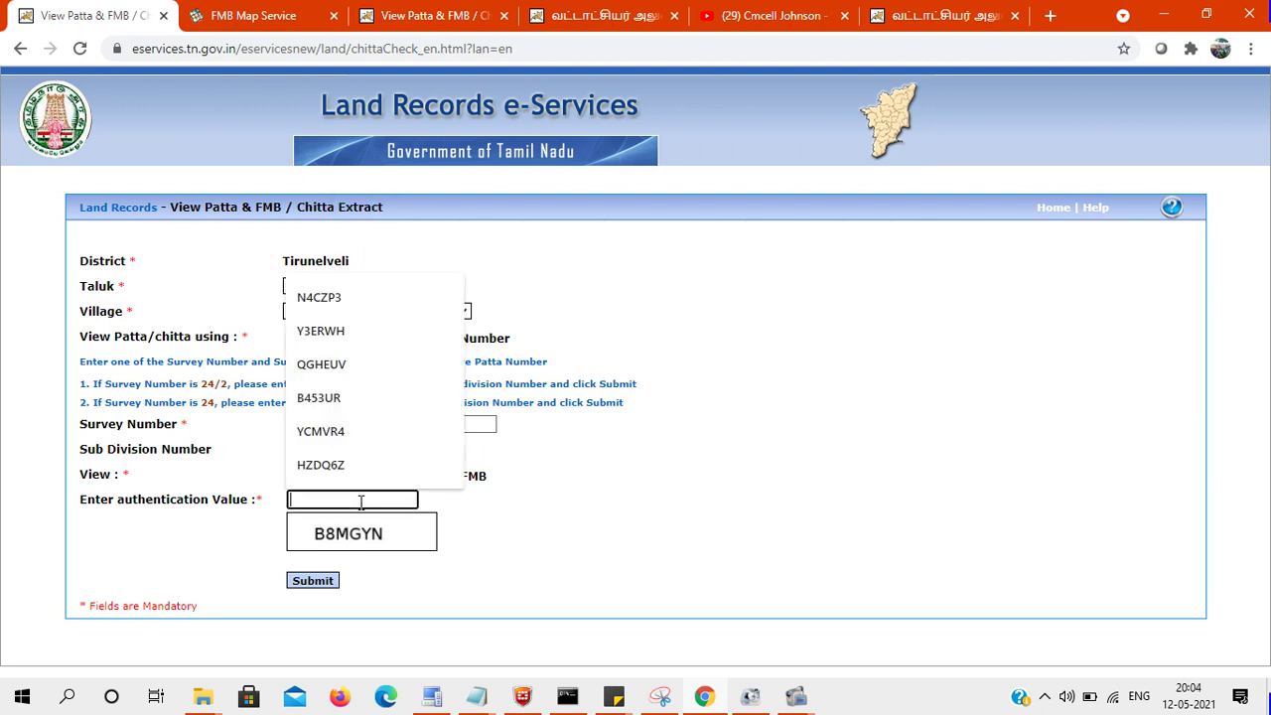
type("B8MG")
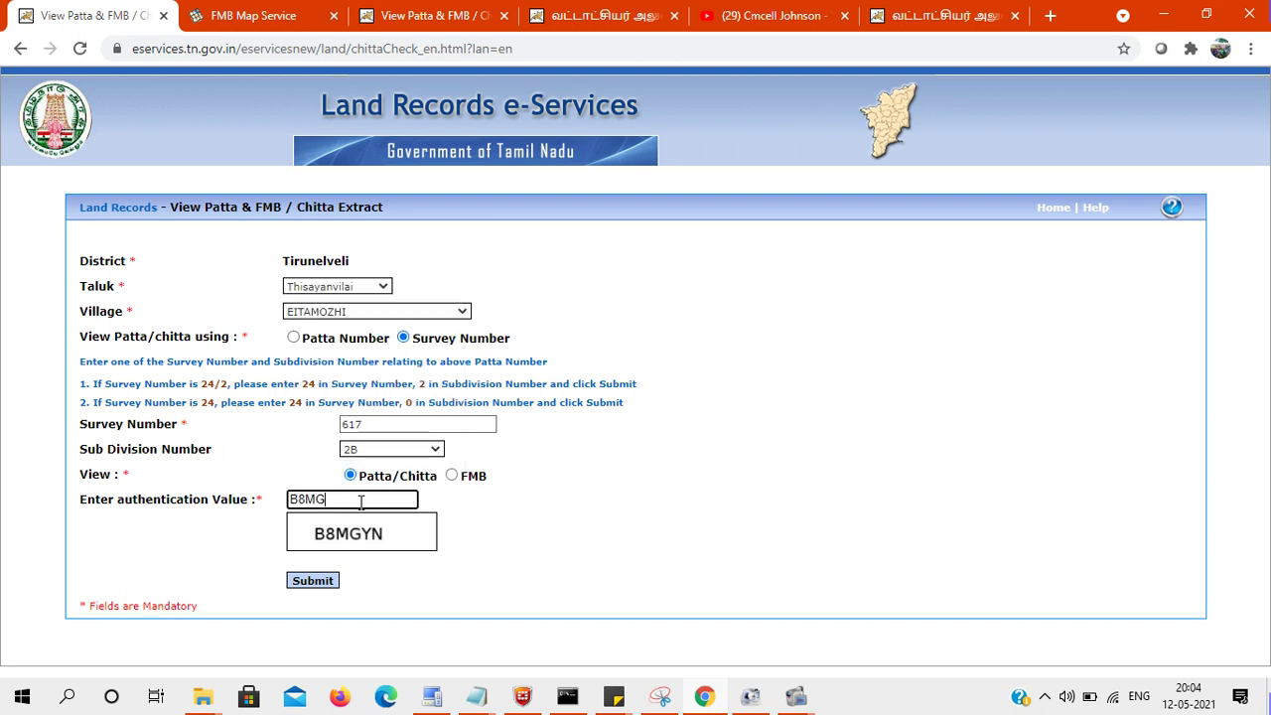
type("YN")
left_click(325, 585)
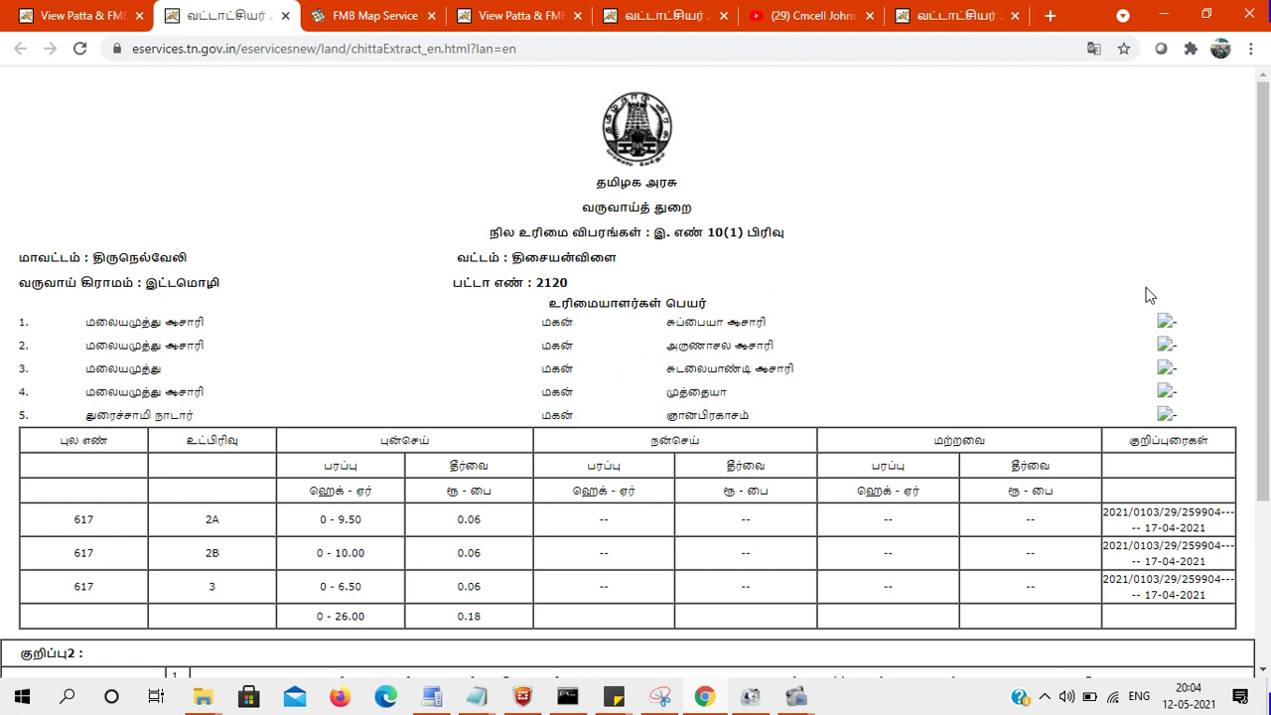
Step: Read through the survey 617 chitta extract's remarks, column headers and print date, then return to the first tab
left_click_drag(1105, 513, 1225, 602)
left_click(1061, 564)
left_click_drag(1265, 213, 1267, 272)
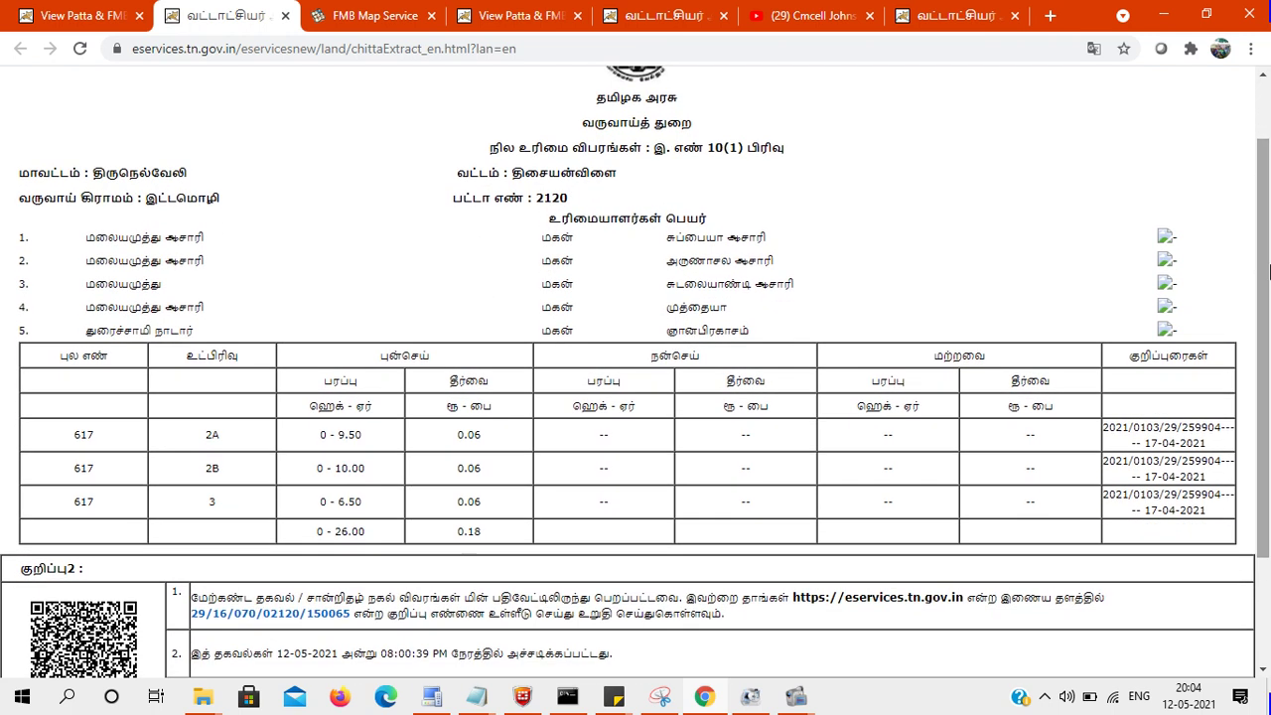
left_click_drag(430, 355, 338, 360)
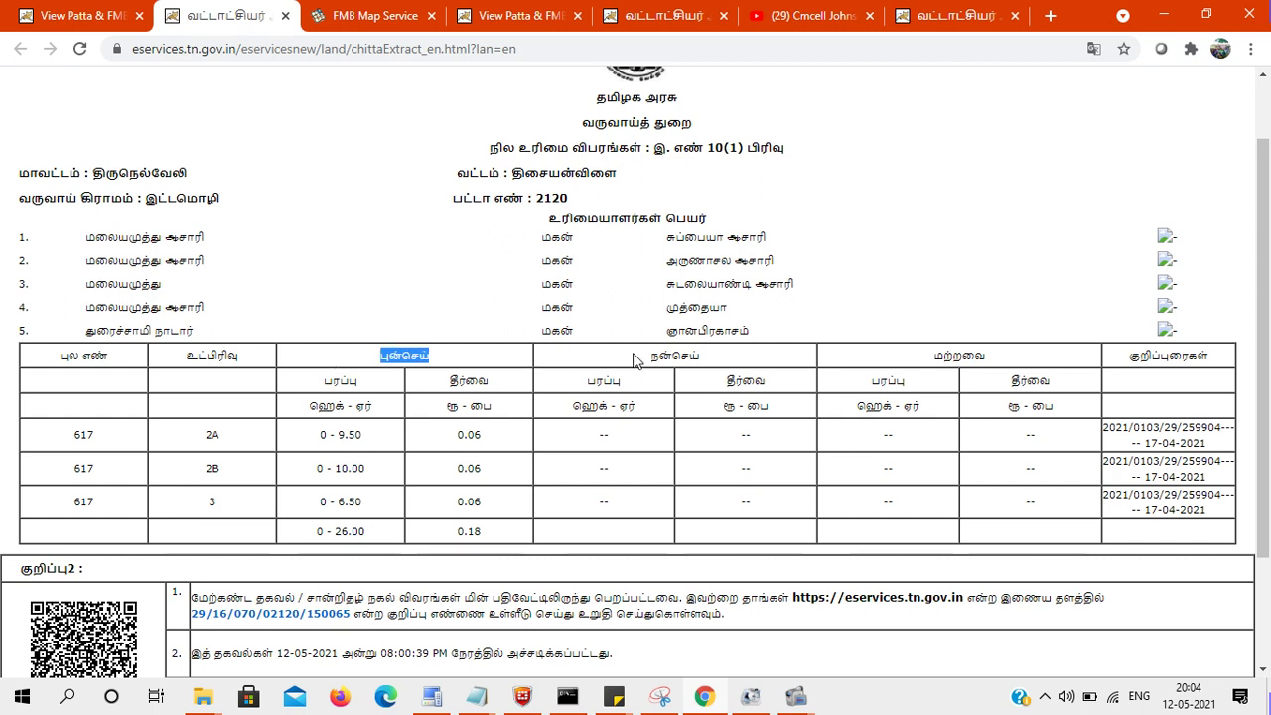
left_click_drag(651, 360, 703, 359)
scroll(1269, 287, "down", 1)
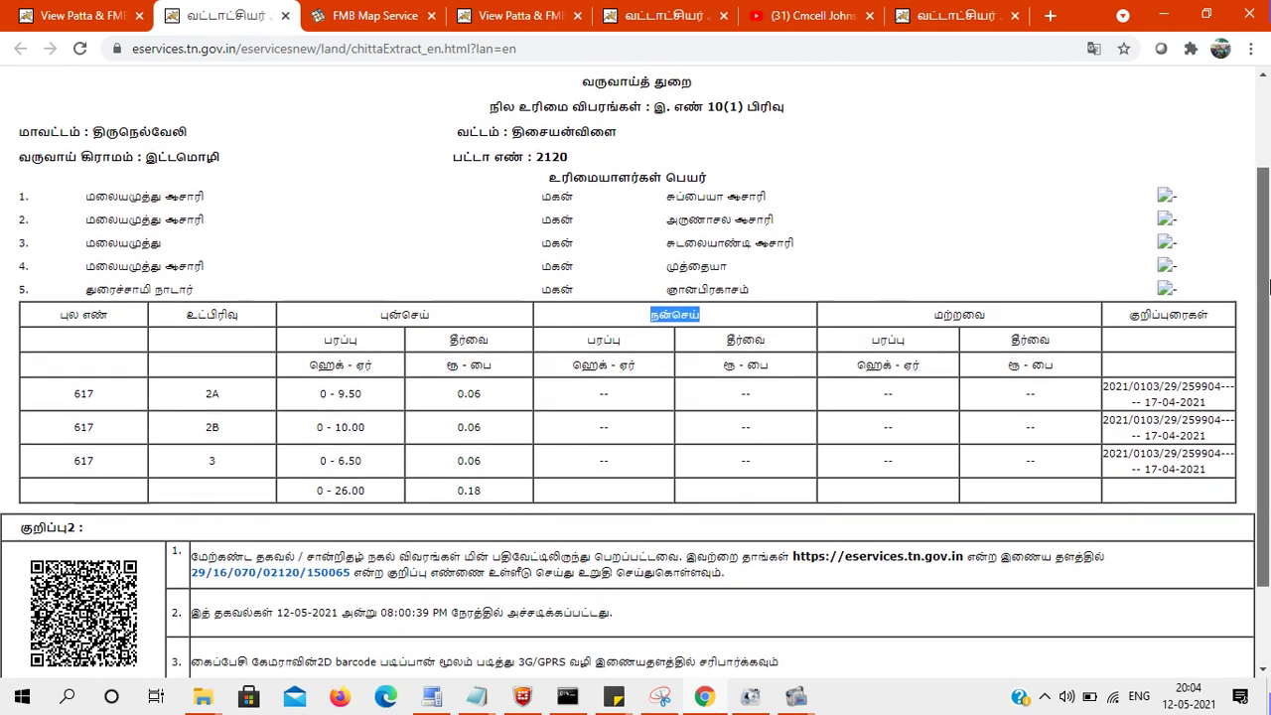
left_click(490, 399)
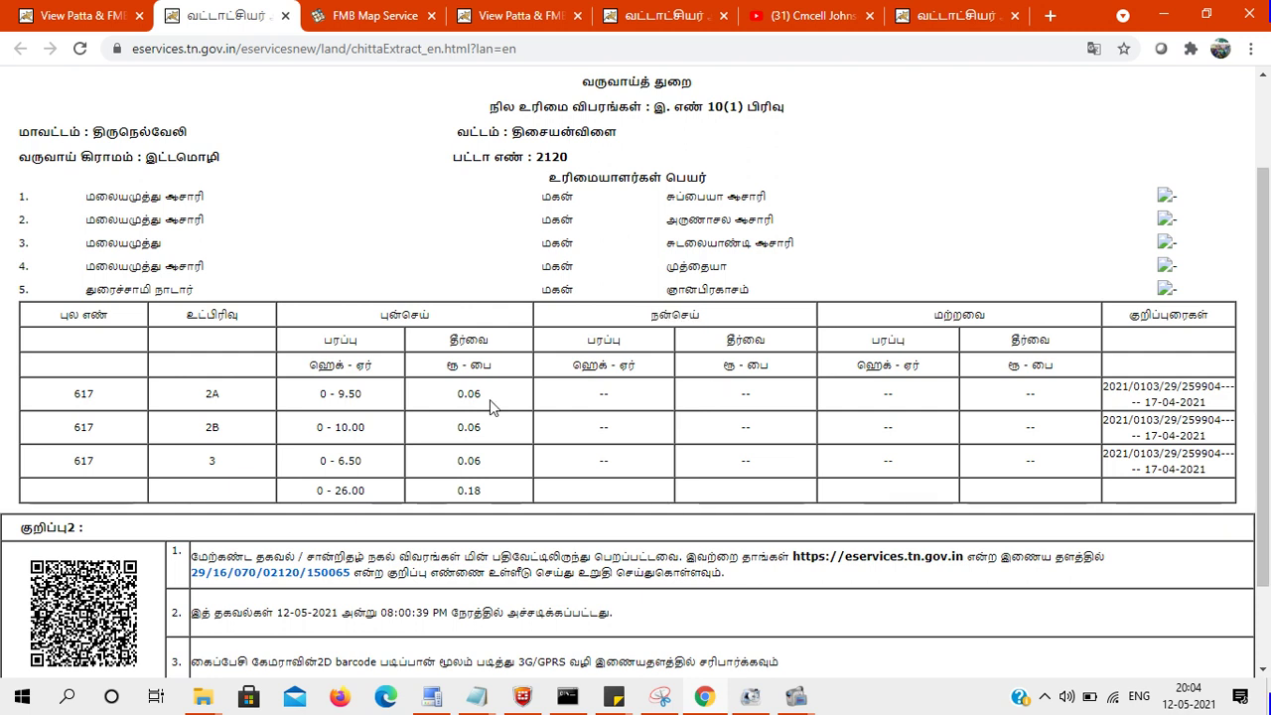
scroll(1266, 360, "down", 2)
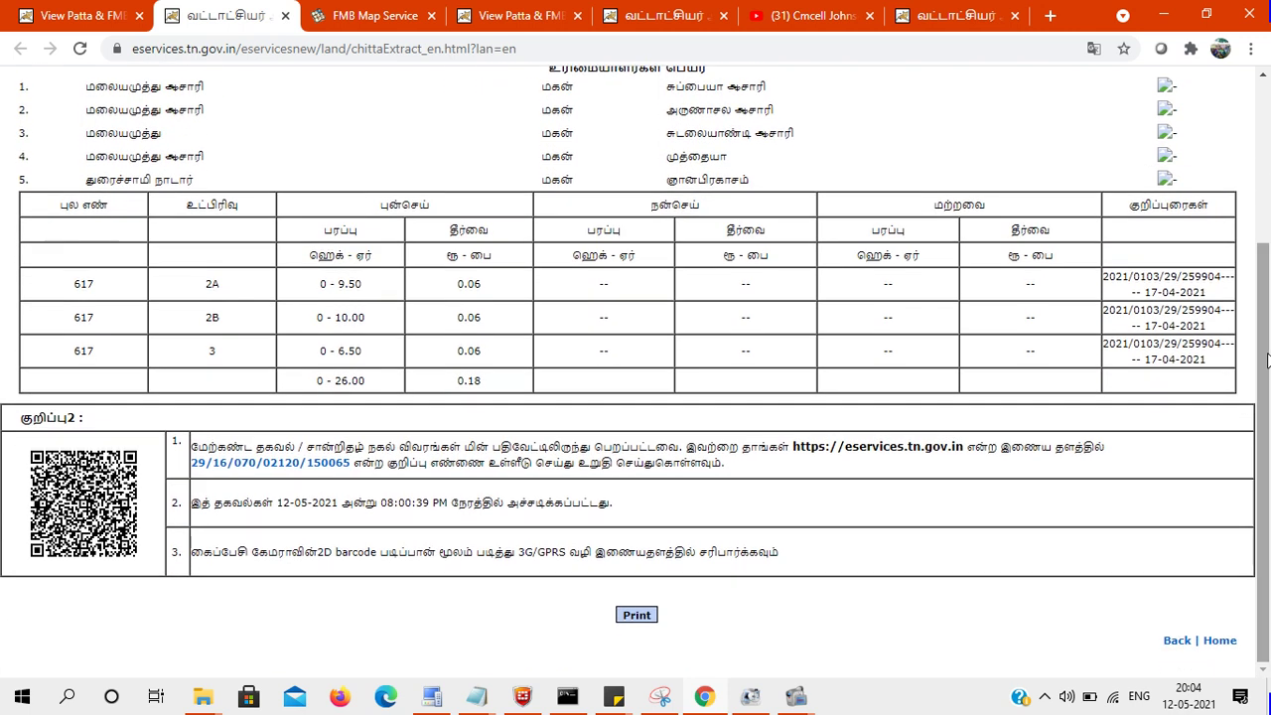
left_click_drag(235, 502, 624, 504)
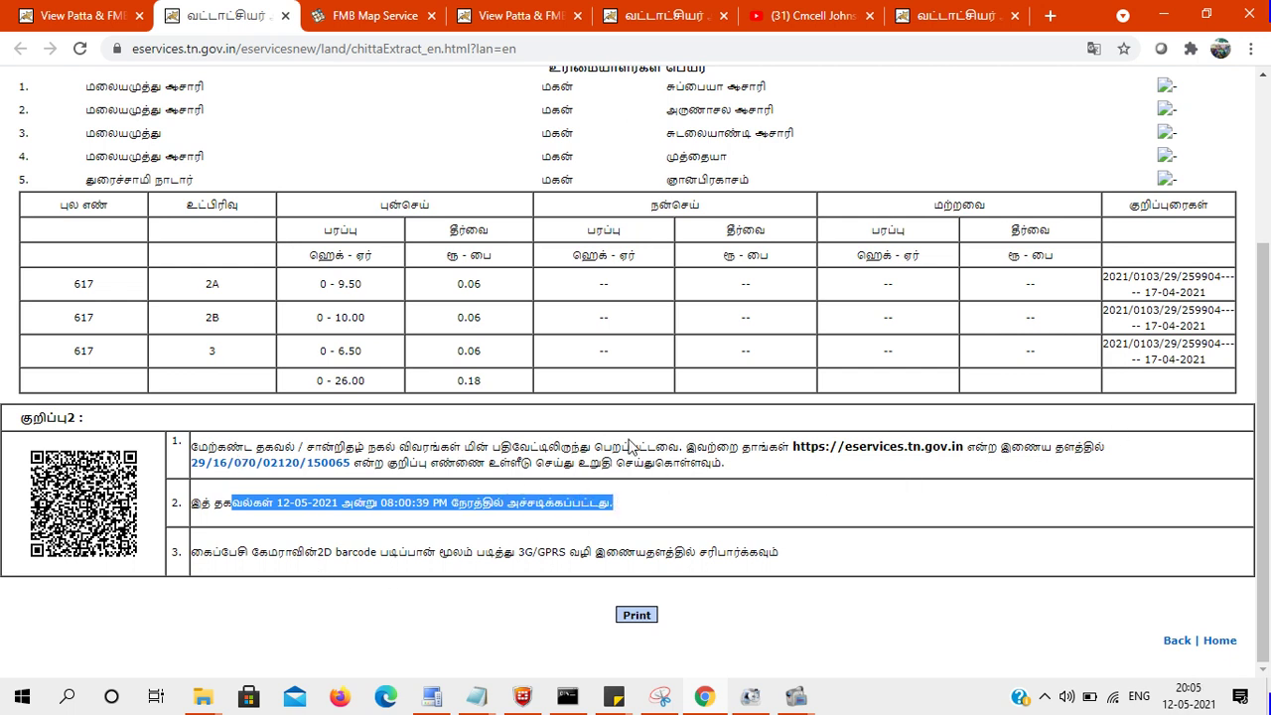
left_click_drag(1266, 387, 1268, 188)
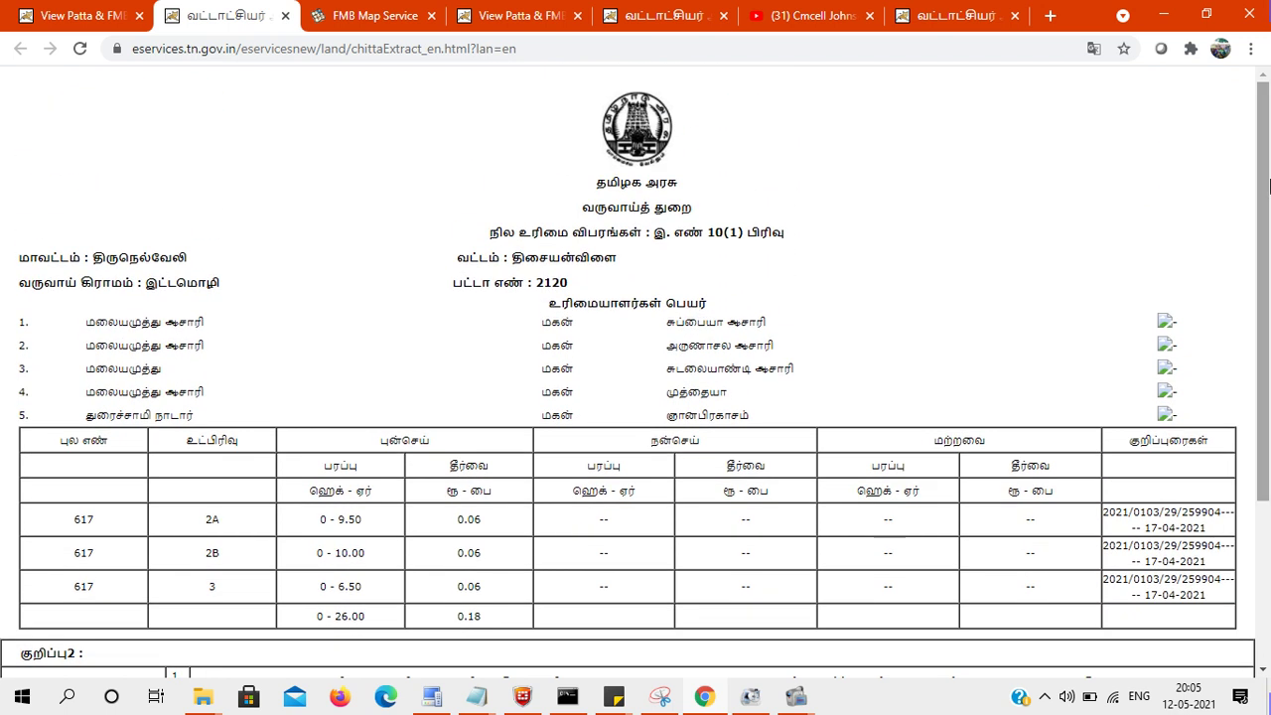
key("ctrl+shift+Tab")
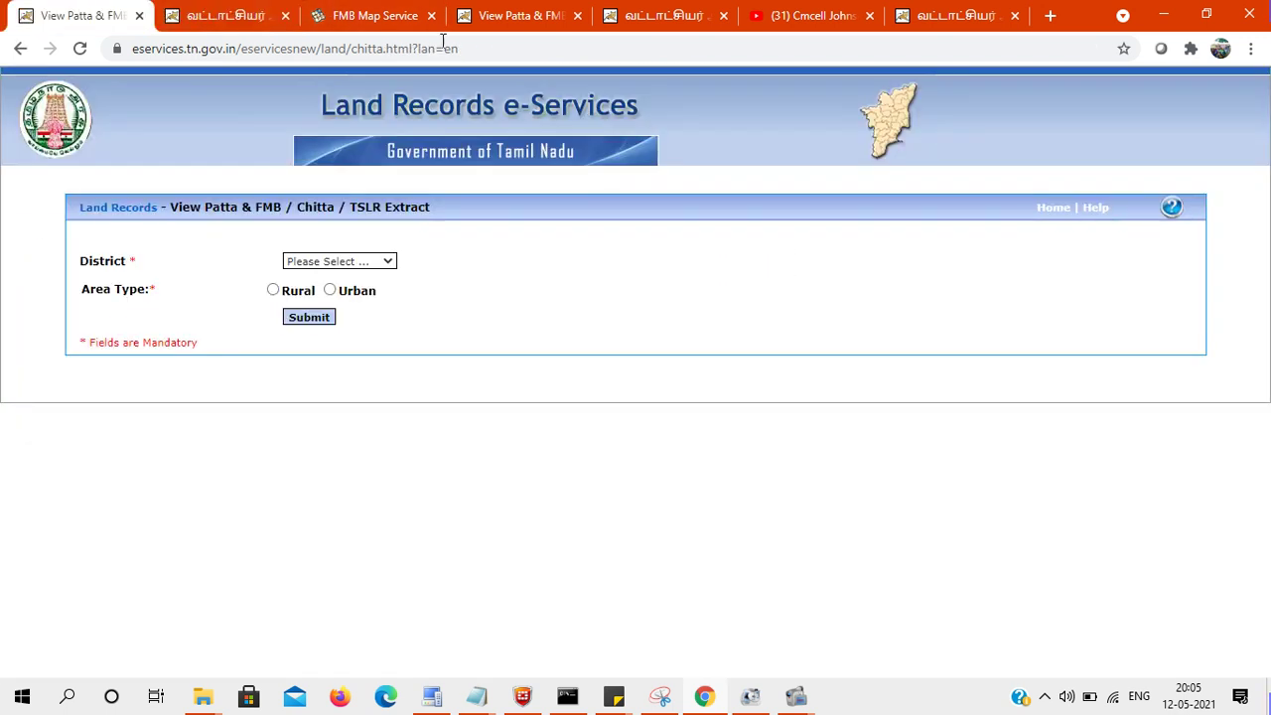
Step: Open the View A-Register Extract form from the e-Services home page
left_click(1054, 218)
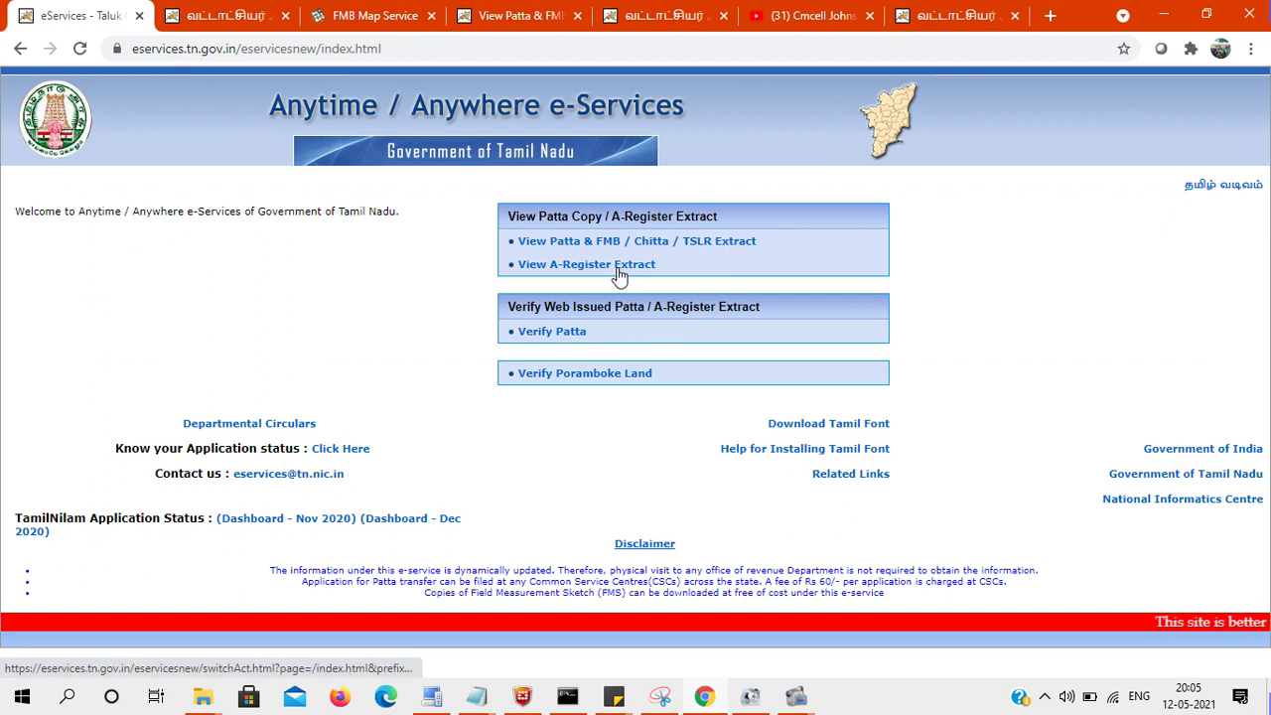
left_click(617, 266)
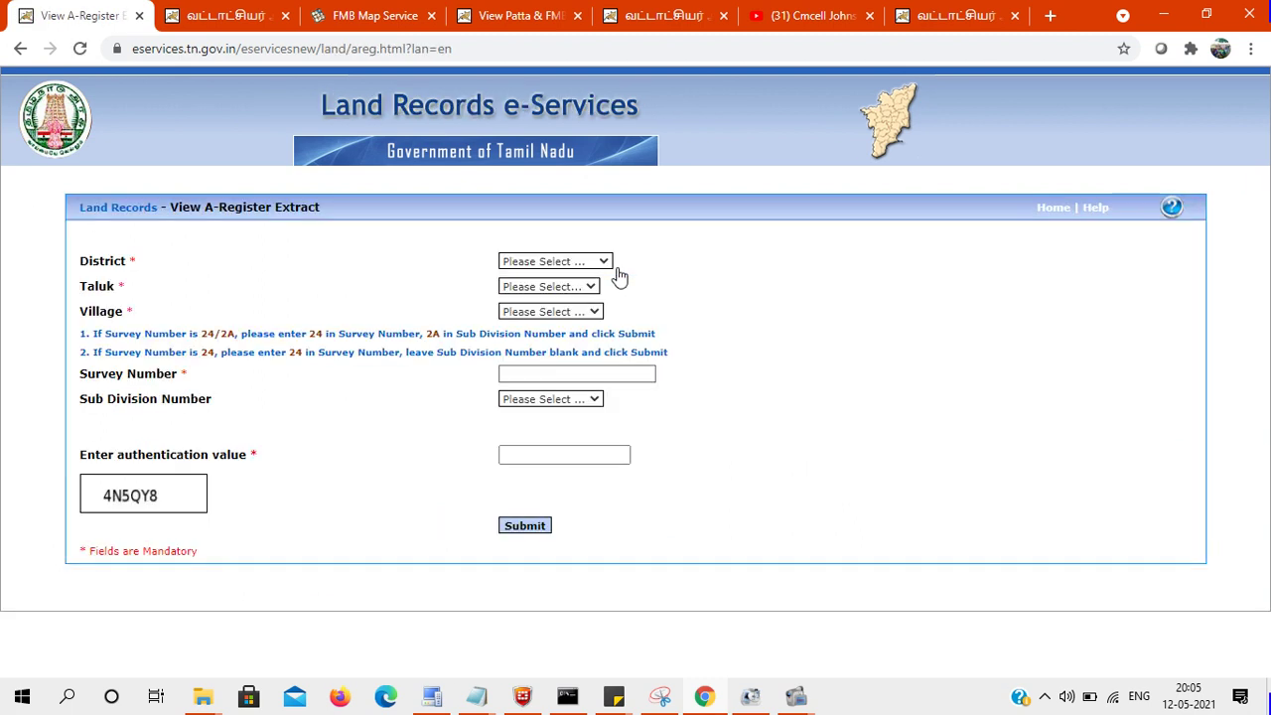
Step: Select Tirunelveli district, Thisayanvilai taluk and EITAMOZHI village
left_click(560, 263)
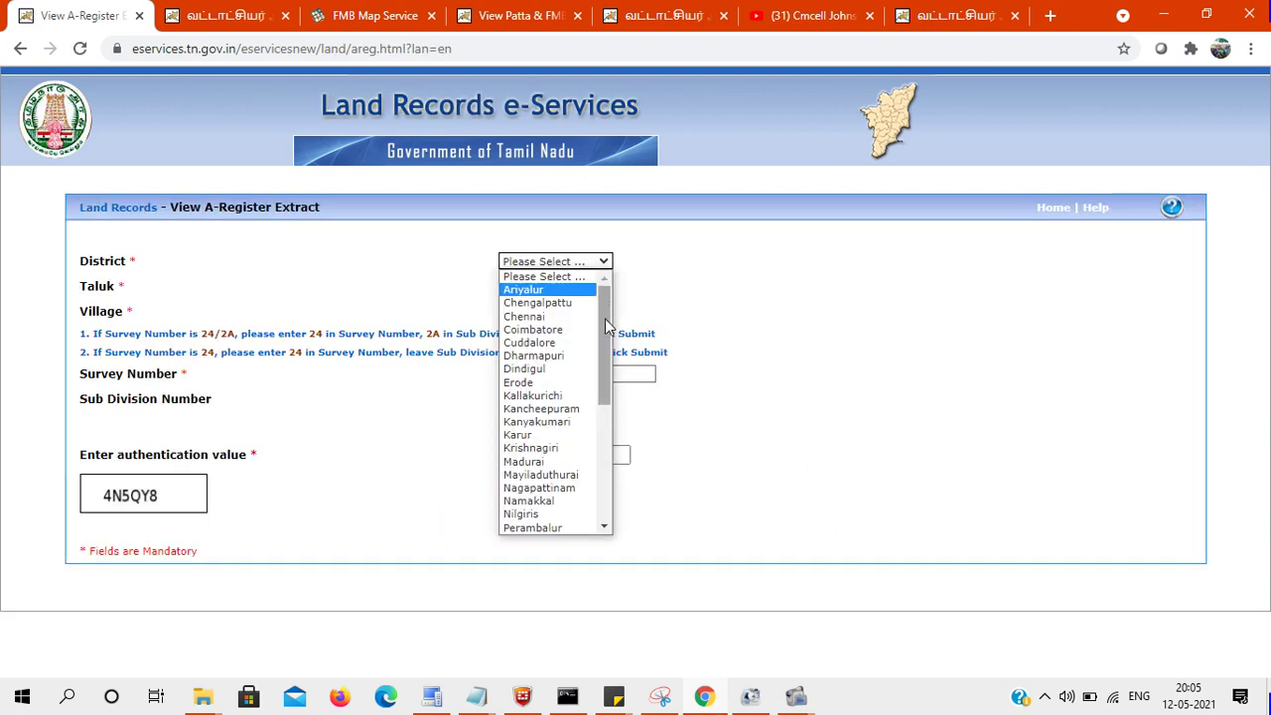
left_click_drag(605, 320, 613, 434)
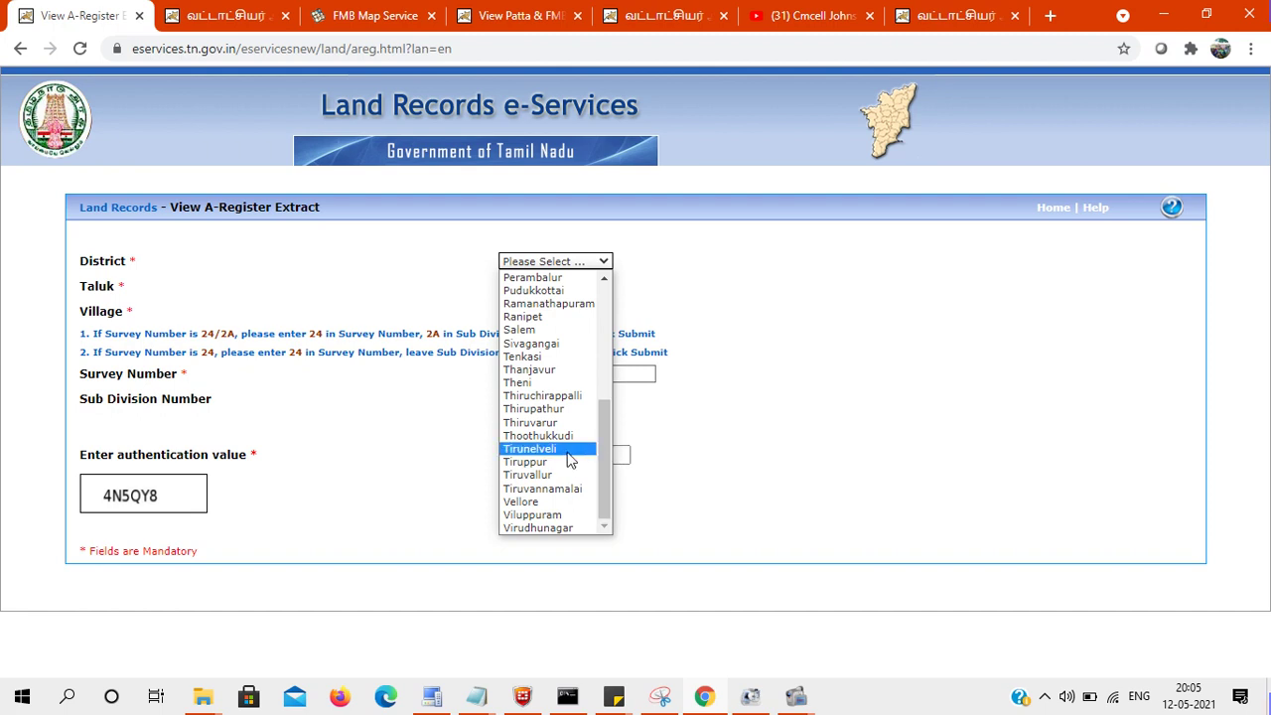
left_click(569, 455)
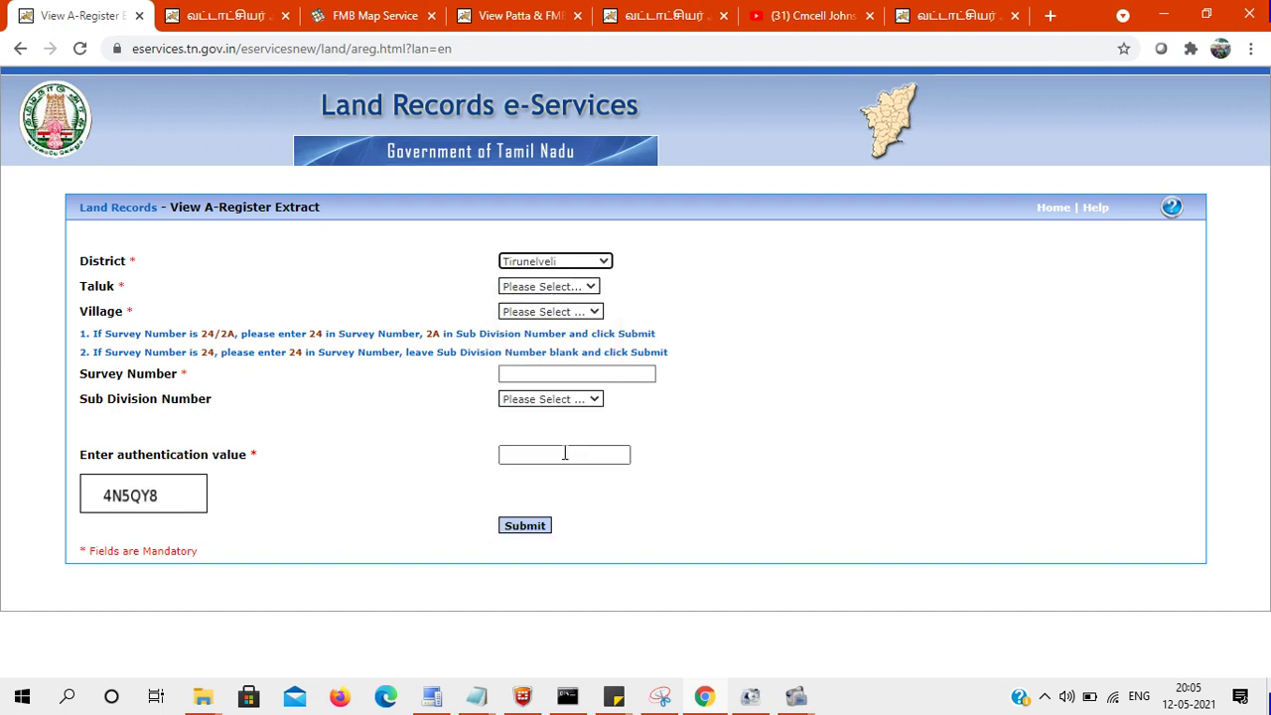
left_click(559, 288)
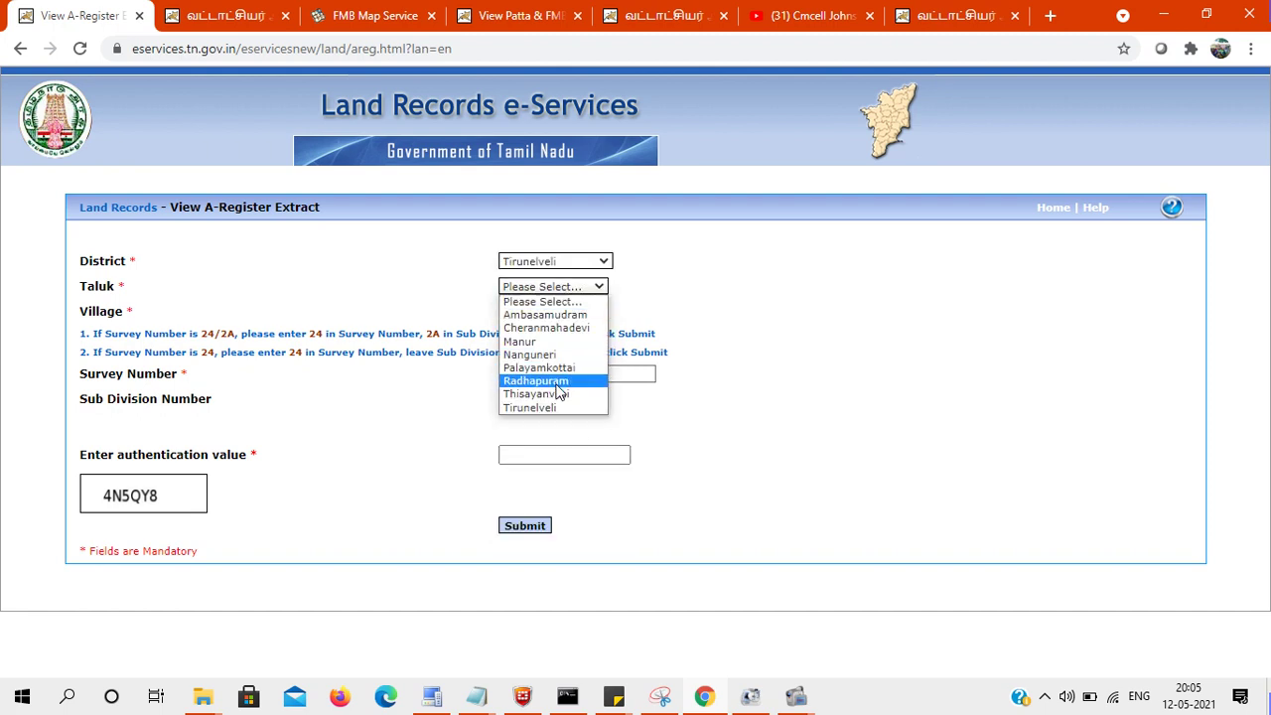
left_click(558, 399)
left_click(552, 314)
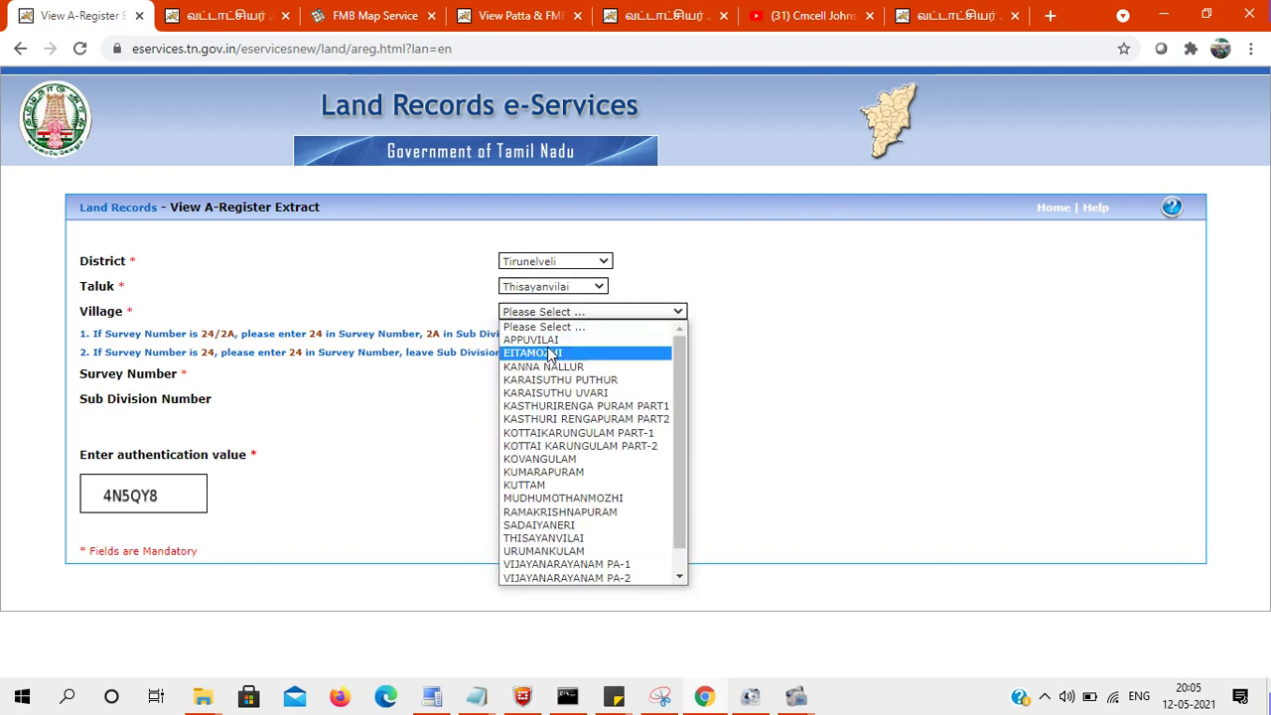
left_click(548, 352)
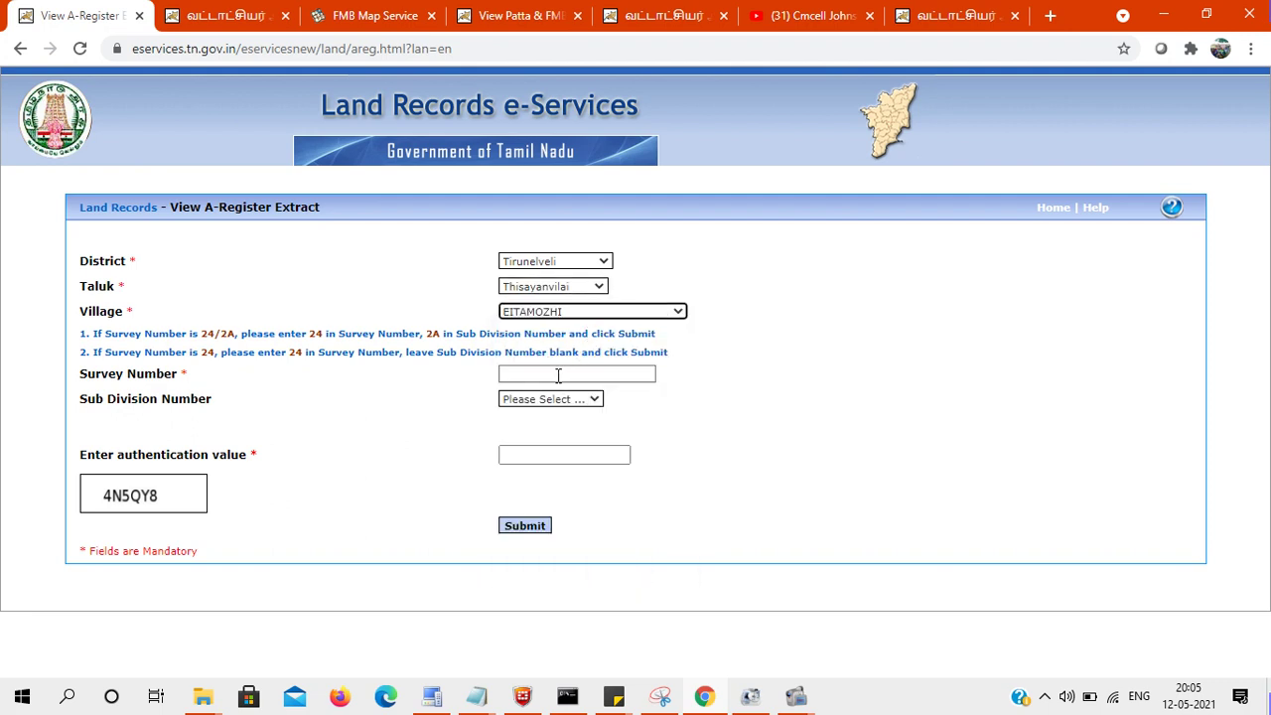
Step: Enter survey 747 with sub division 1, fill the captcha, and submit the A-Register request
left_click(558, 375)
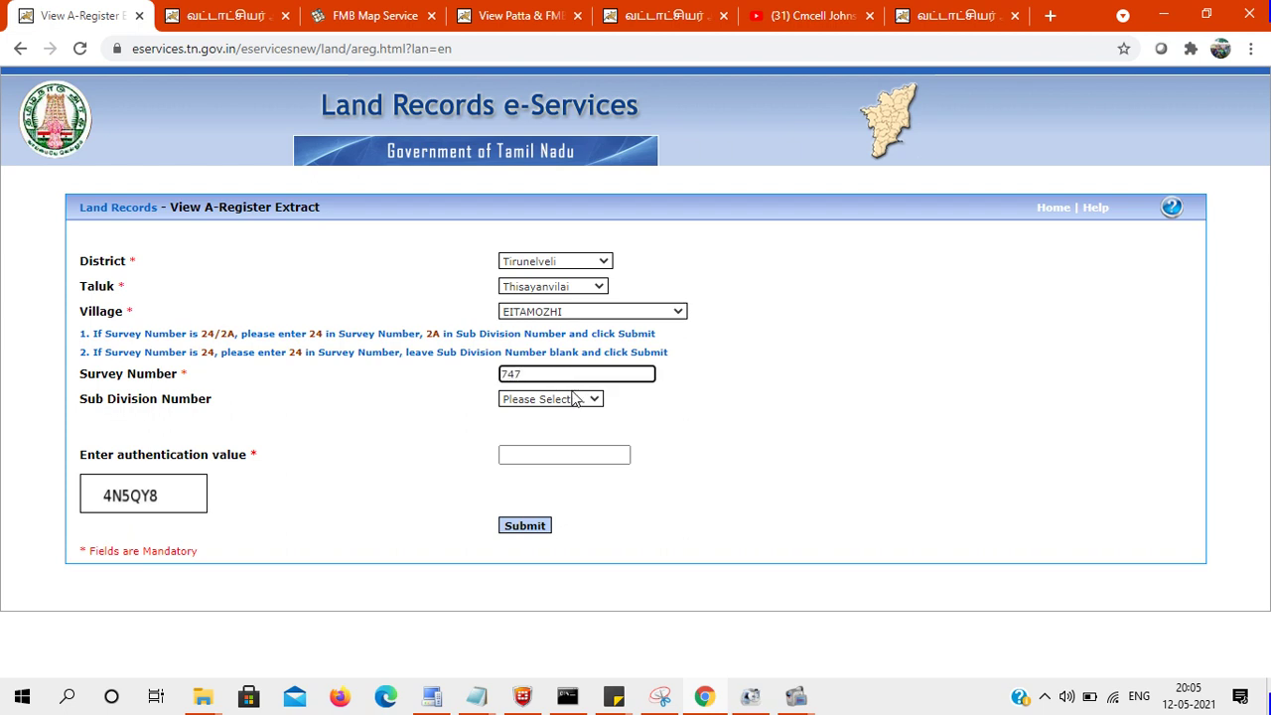
left_click(580, 398)
left_click(581, 398)
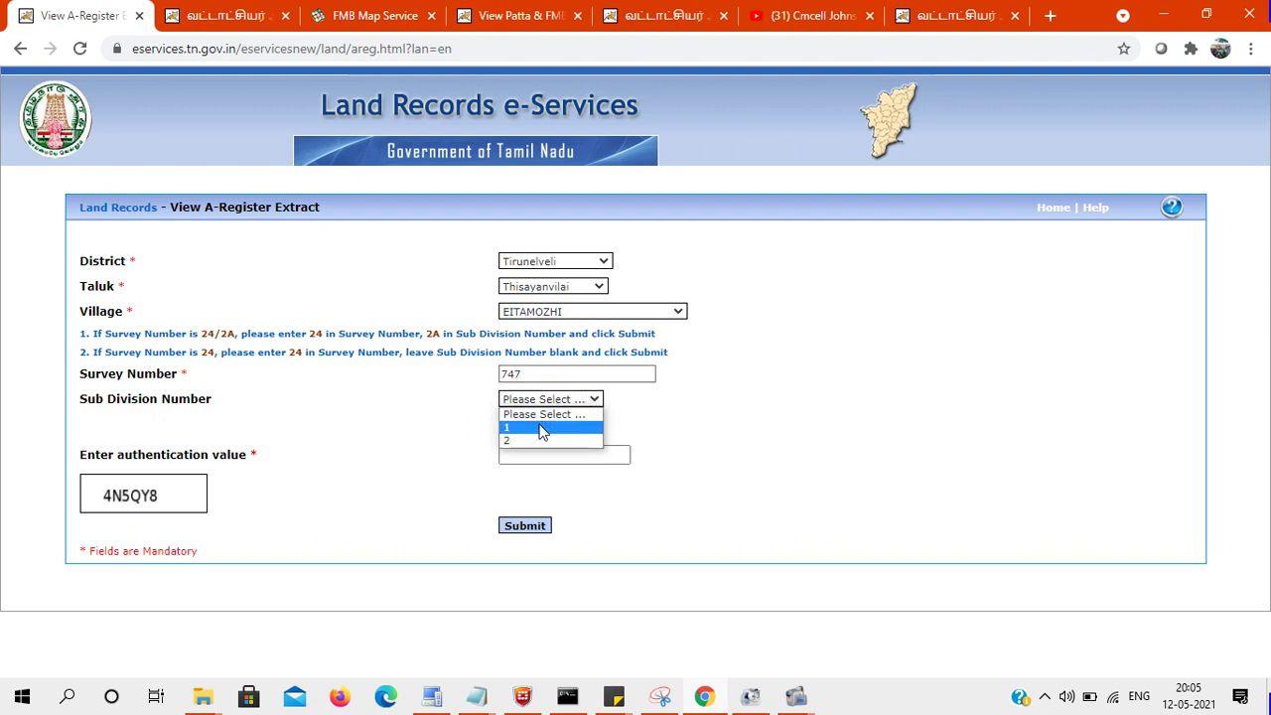
left_click(546, 428)
left_click(535, 458)
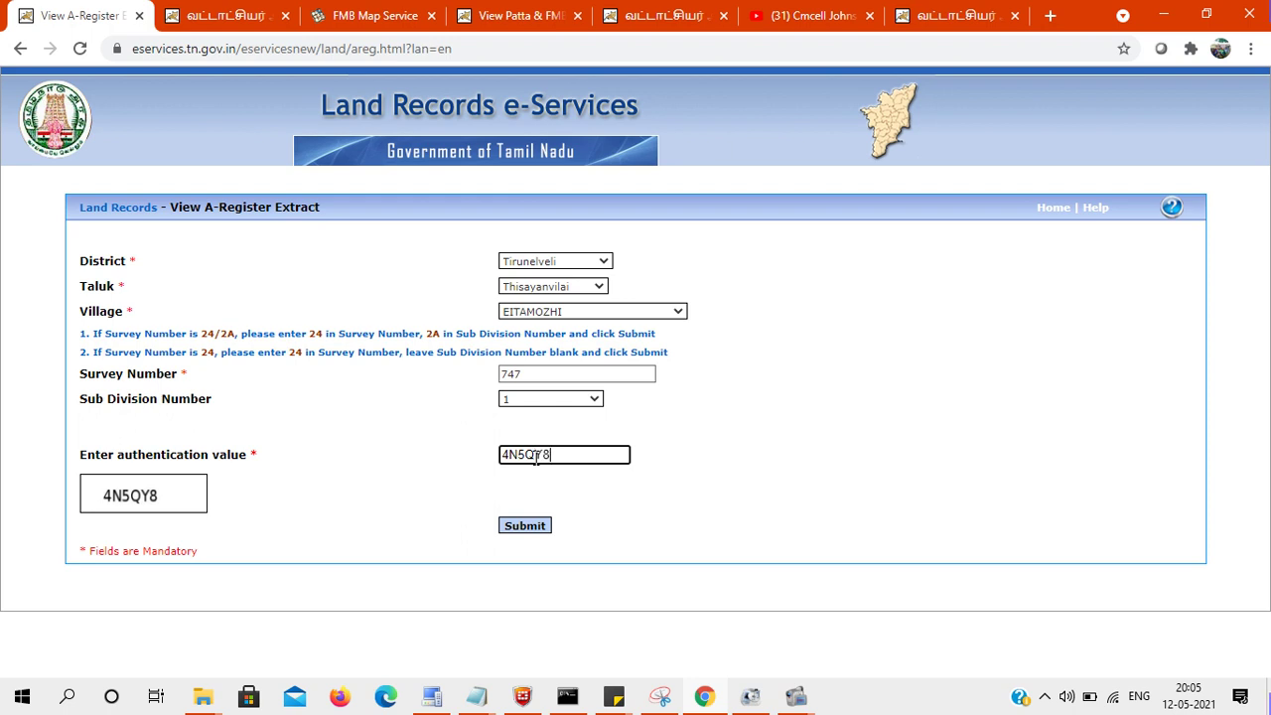
left_click(532, 531)
left_click(211, 18)
left_click(79, 16)
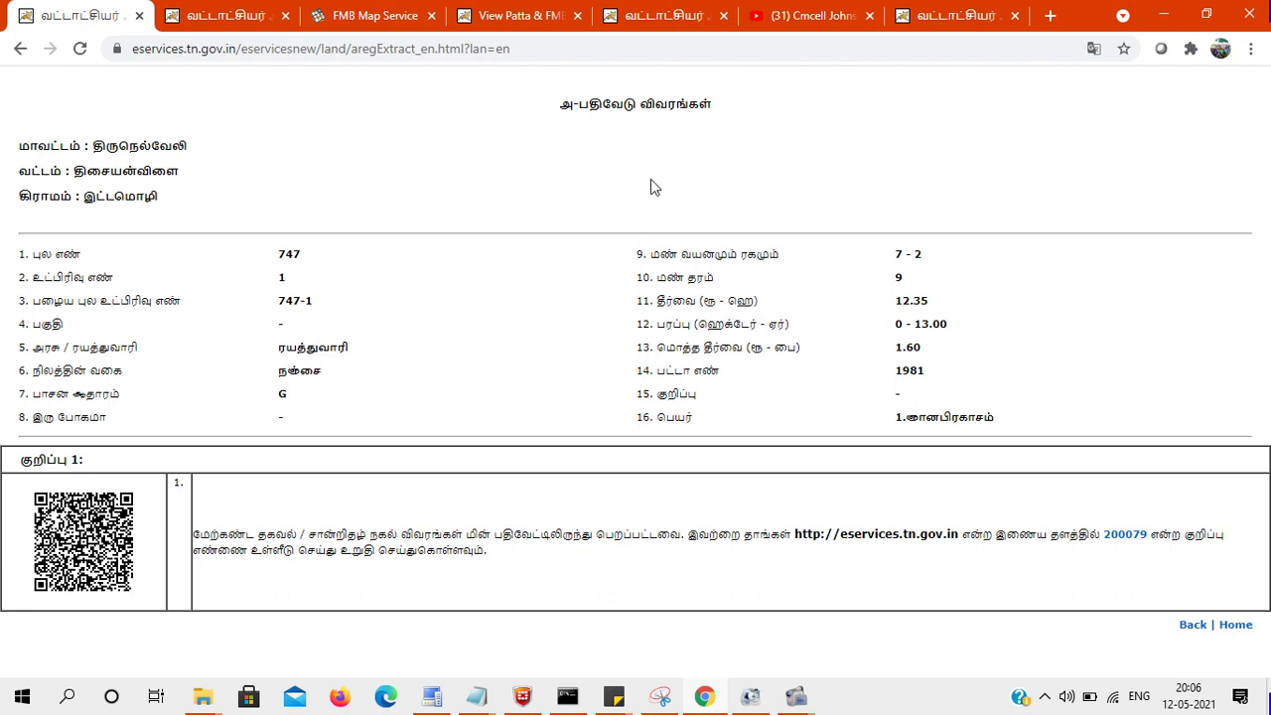
Step: Leave the survey 747-1 A-Register extract and bring up the YouTube channel's playlists page
left_click(779, 10)
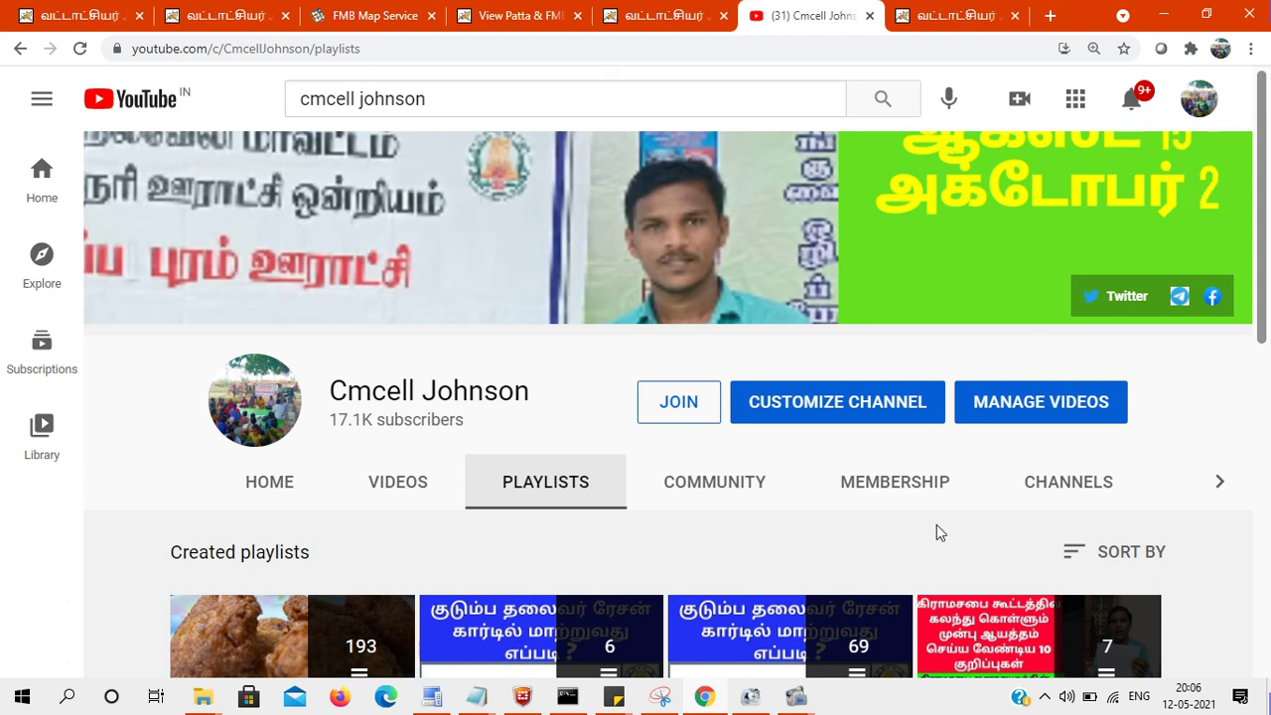
mouse_move(755, 699)
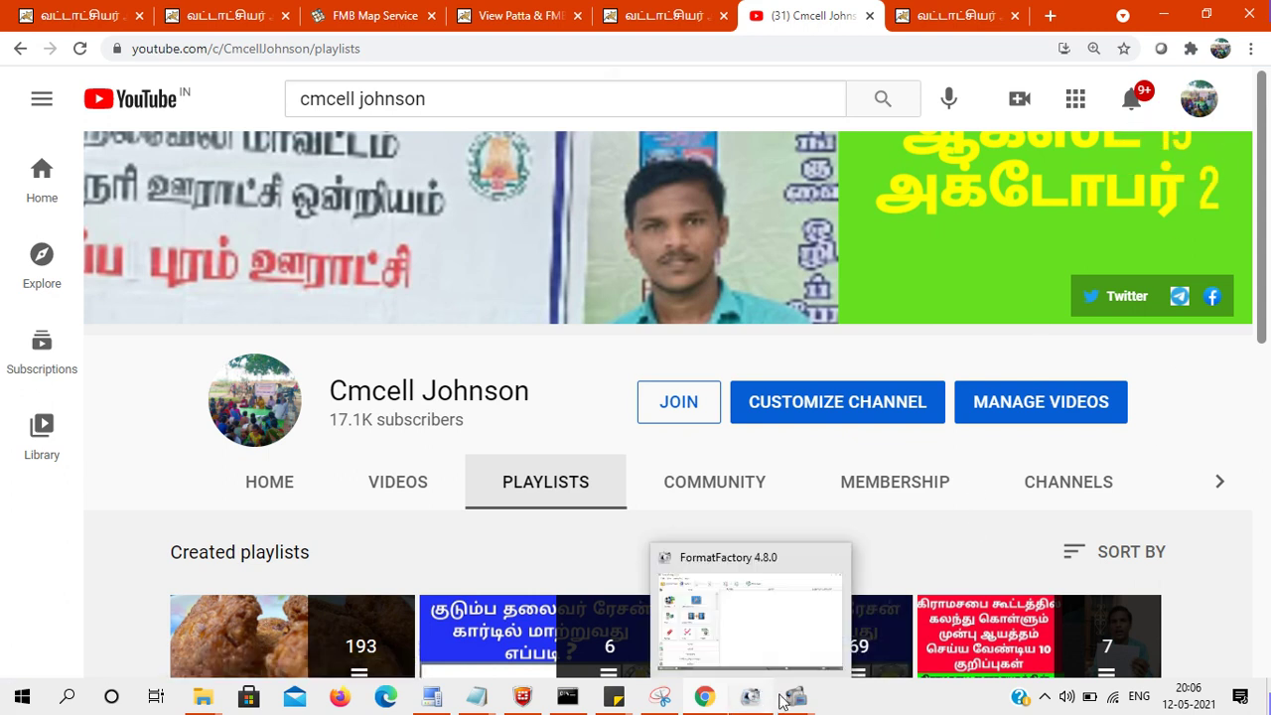